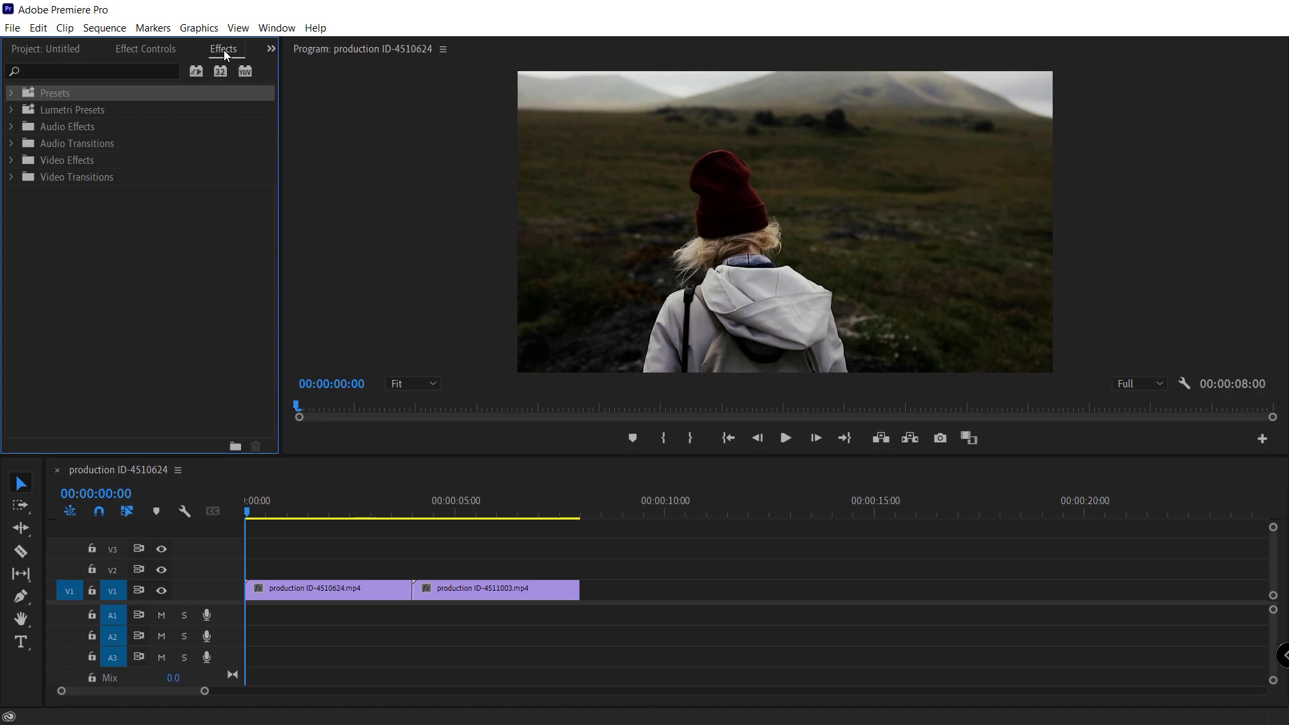
# Import the Light Leaks Transitions - WAHLA VFX preset file from the Pack folder into the effects Presets bin
pyautogui.click(277, 29)
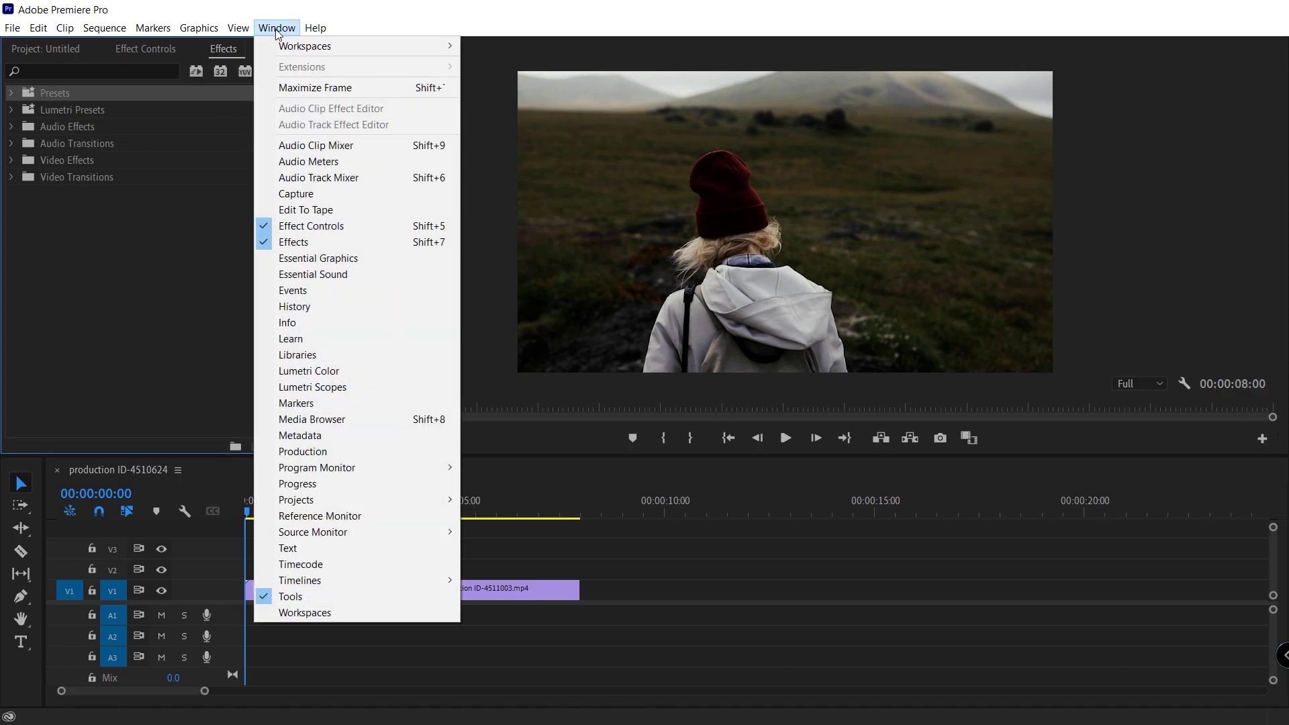
pyautogui.click(315, 243)
pyautogui.click(12, 95)
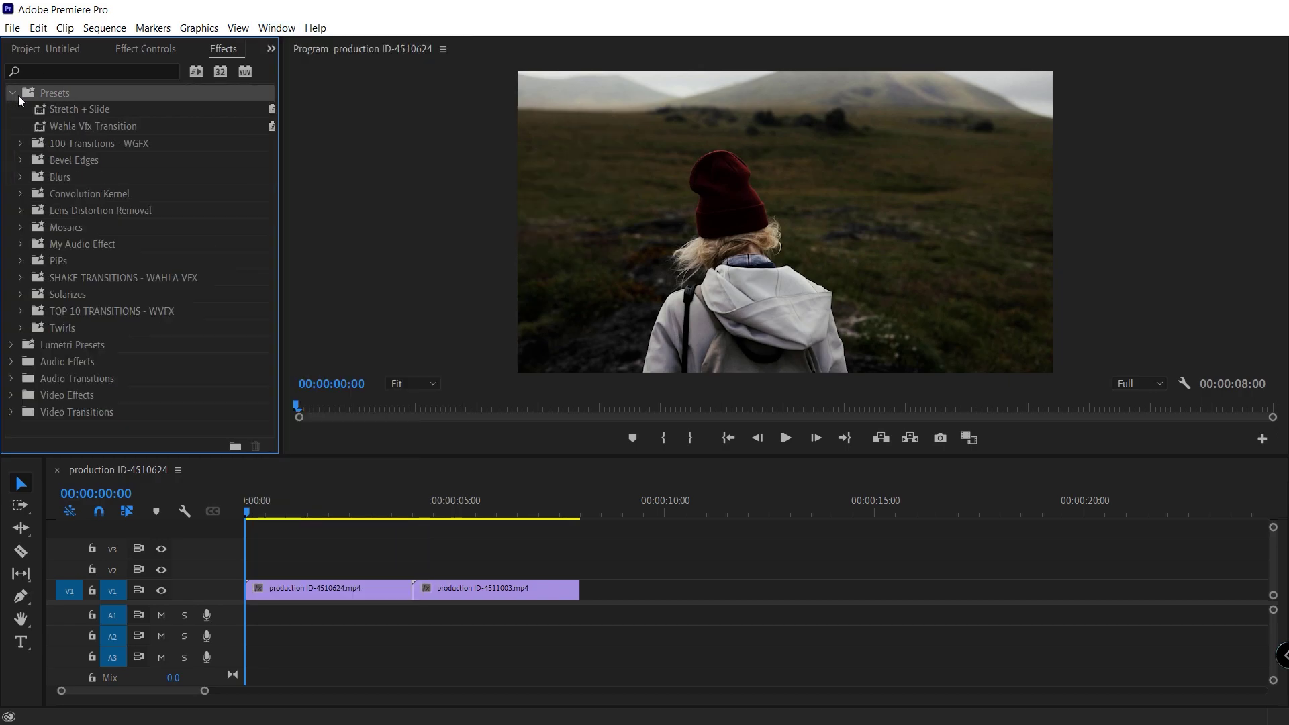
pyautogui.rightClick(212, 165)
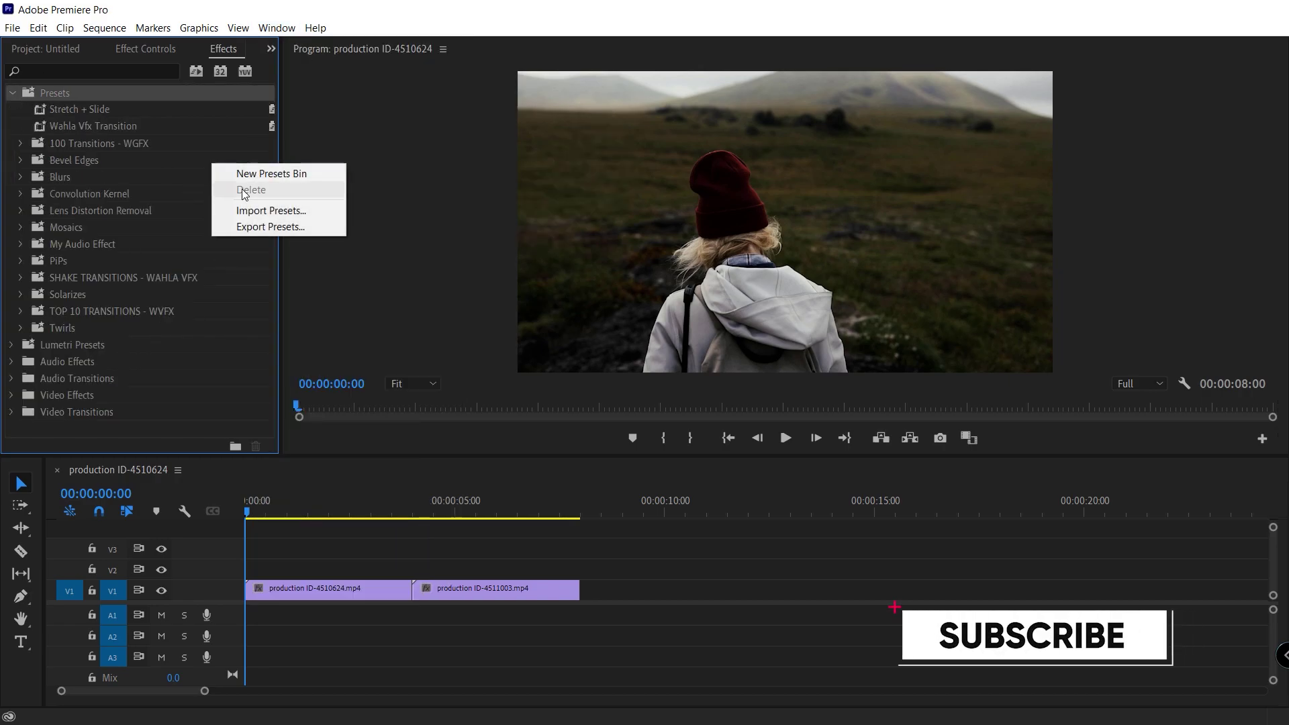
pyautogui.click(271, 210)
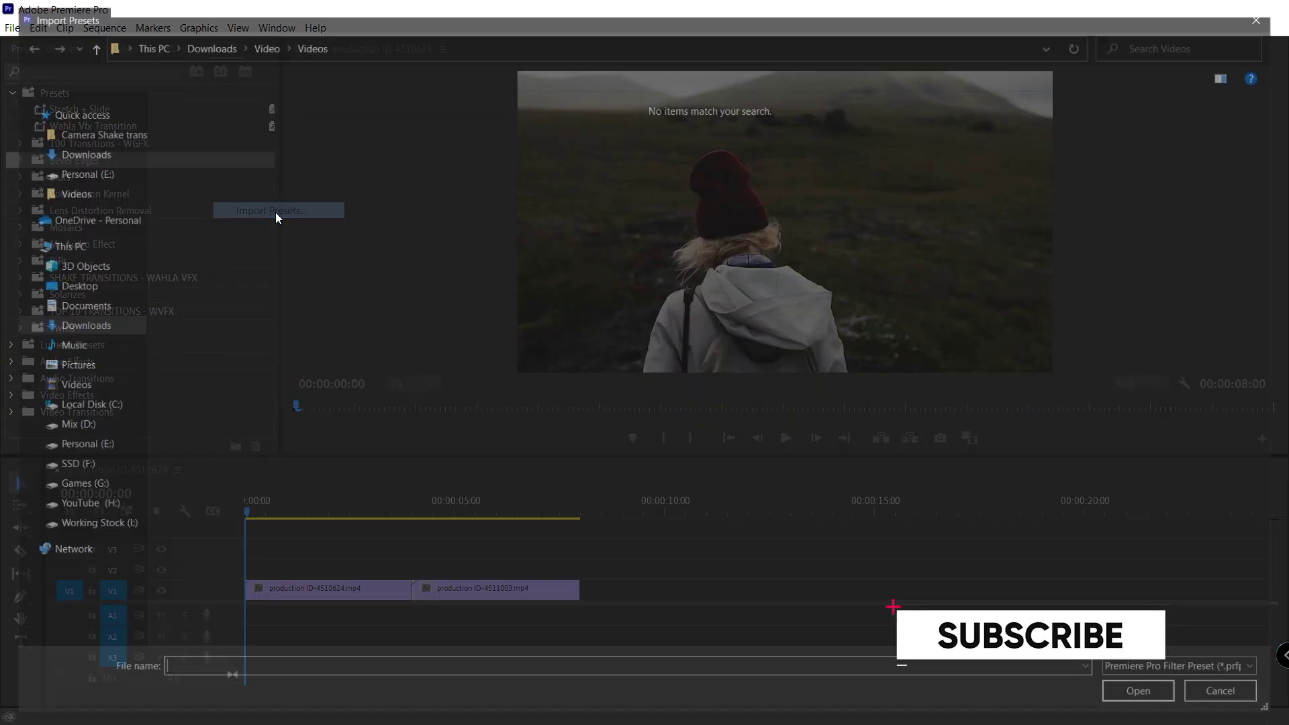
pyautogui.click(221, 122)
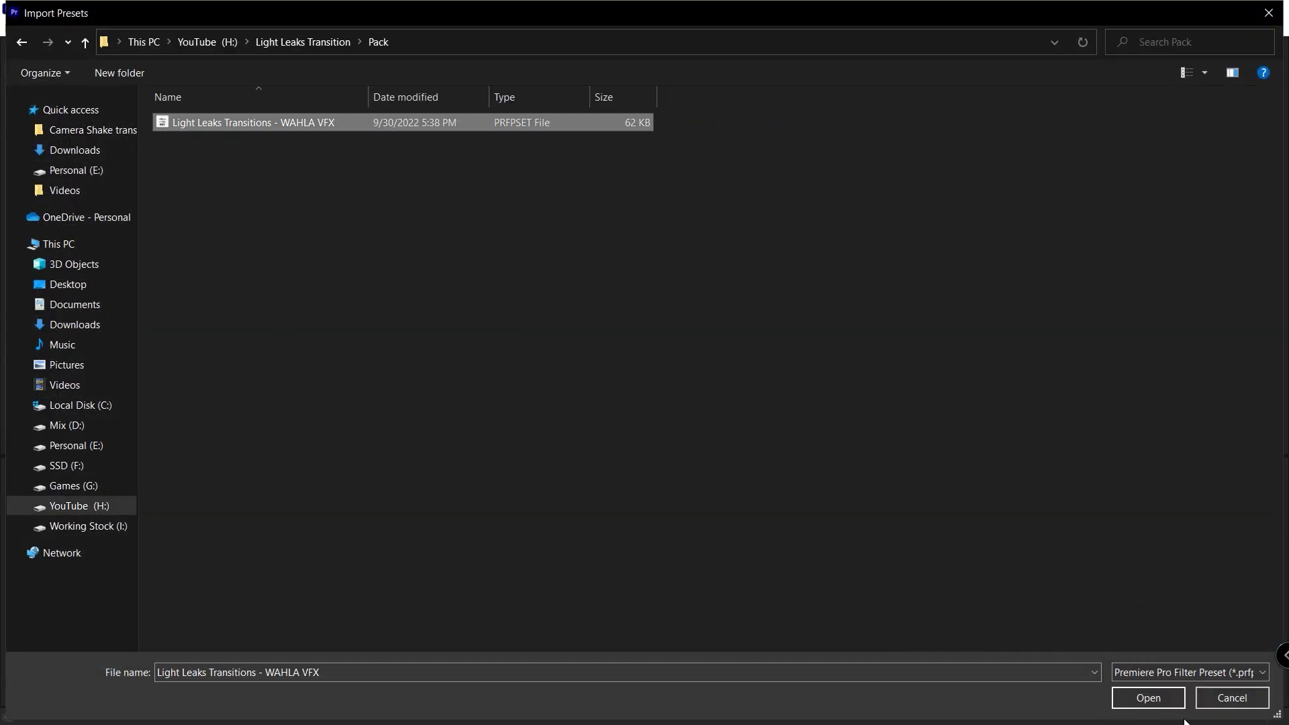
pyautogui.click(1149, 698)
# Expand the imported light leaks preset folder to list its individual transition presets and select preset 01
pyautogui.click(139, 234)
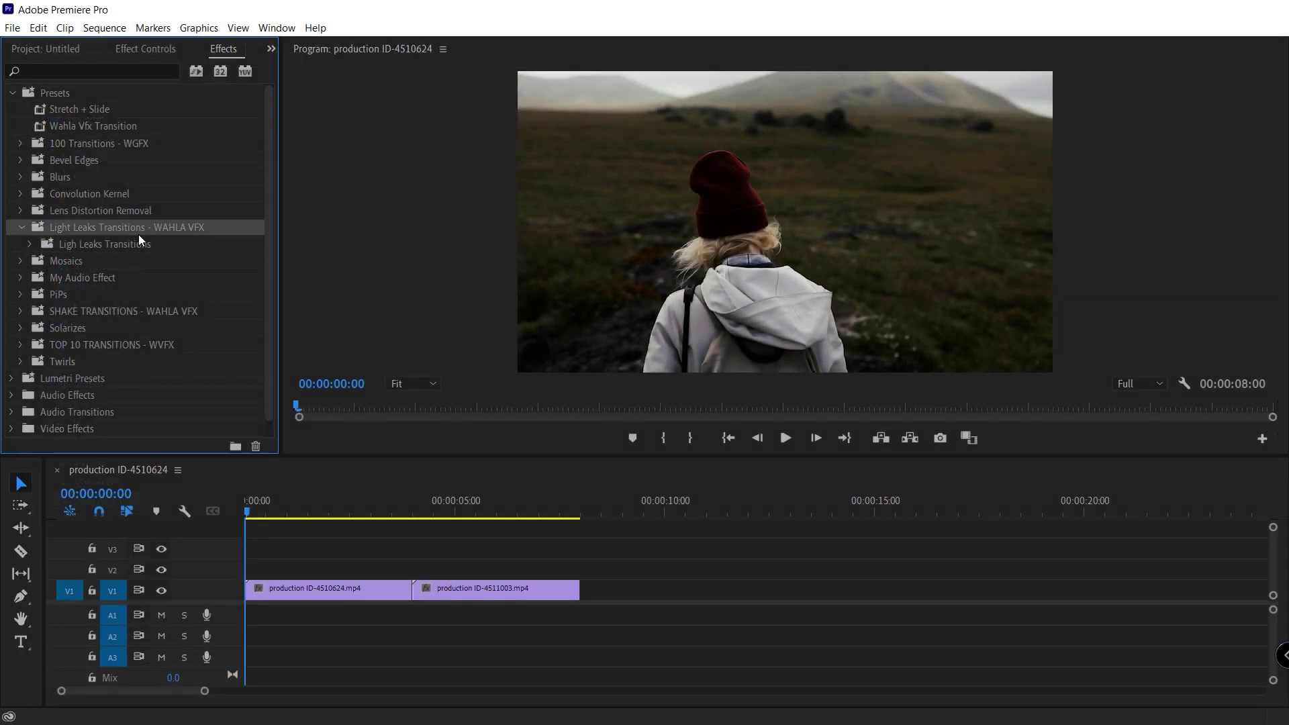
pyautogui.doubleClick(102, 246)
pyautogui.click(89, 262)
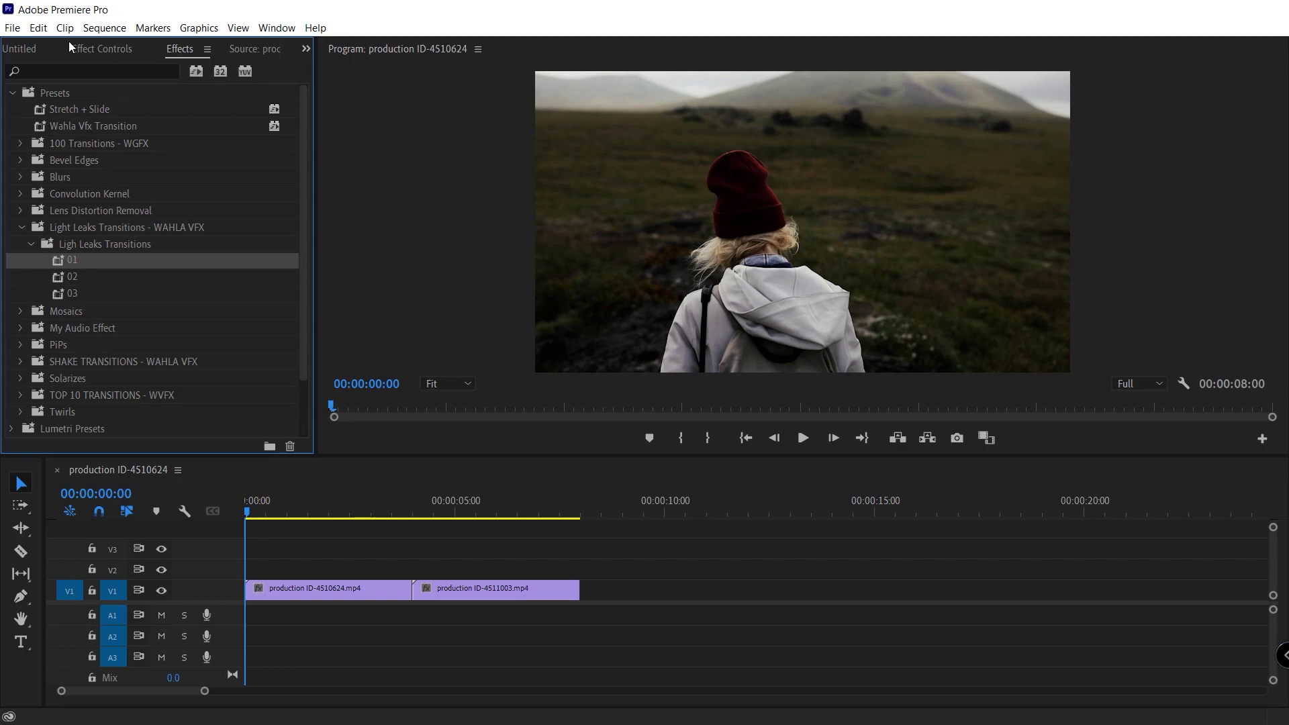
# Create an adjustment layer with the default video settings and place it on track V2 across the cut between the two clips
pyautogui.click(33, 53)
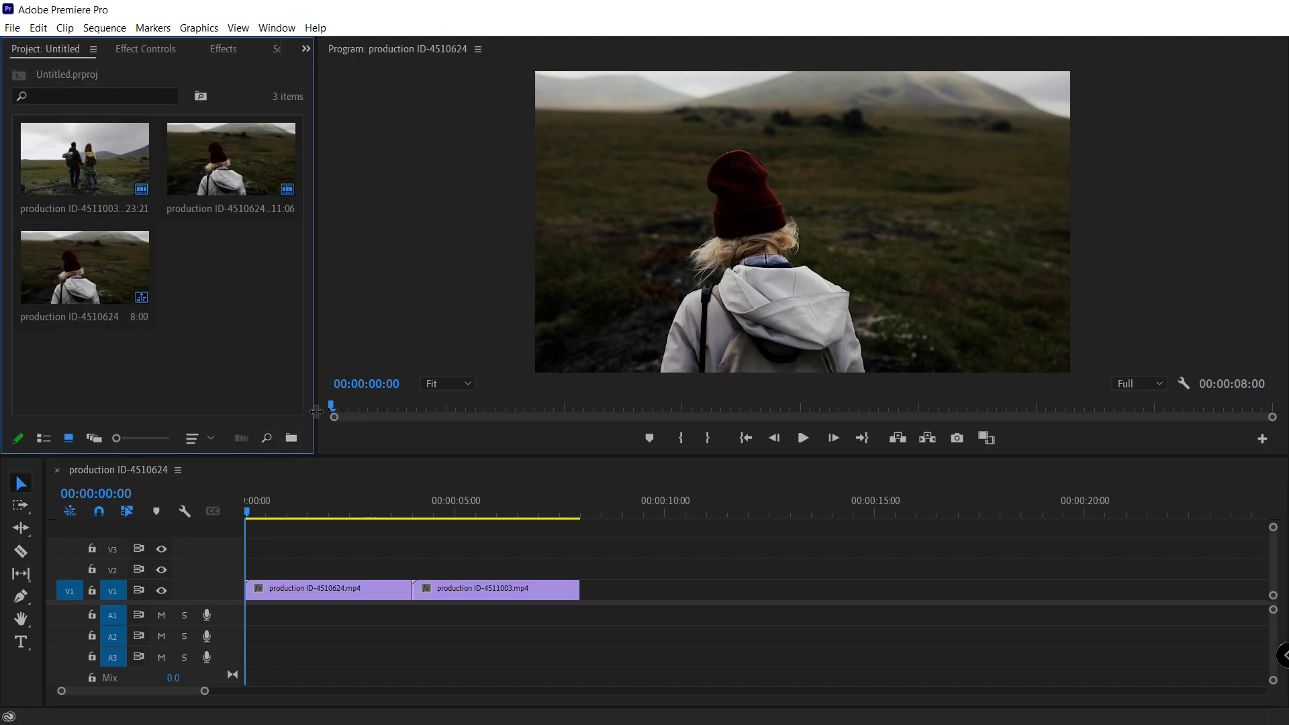
pyautogui.moveTo(314, 420); pyautogui.dragTo(423, 421)
pyautogui.click(368, 438)
pyautogui.click(415, 515)
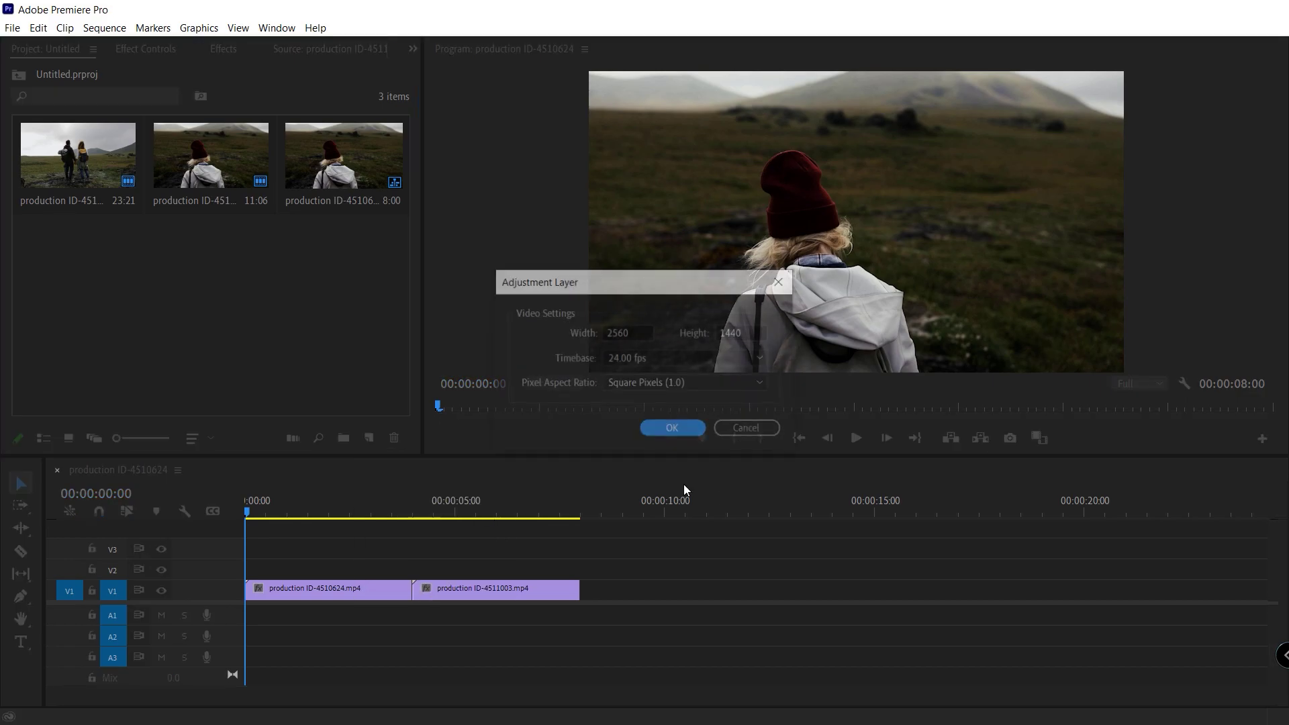
pyautogui.click(680, 433)
pyautogui.moveTo(135, 305); pyautogui.dragTo(369, 582)
pyautogui.press('\\')
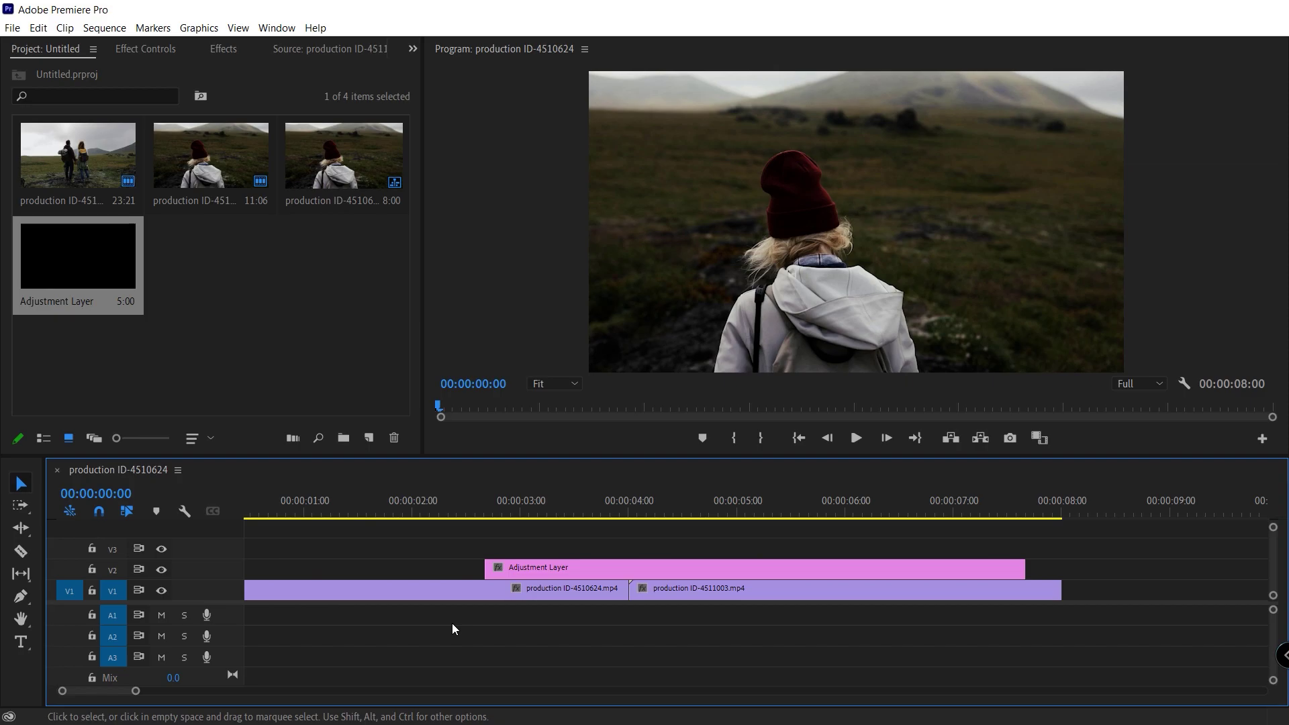
# Split the adjustment layer at 00:00:04:10, ten frames past the cut between the clips, and delete the part after the split
pyautogui.click(631, 510)
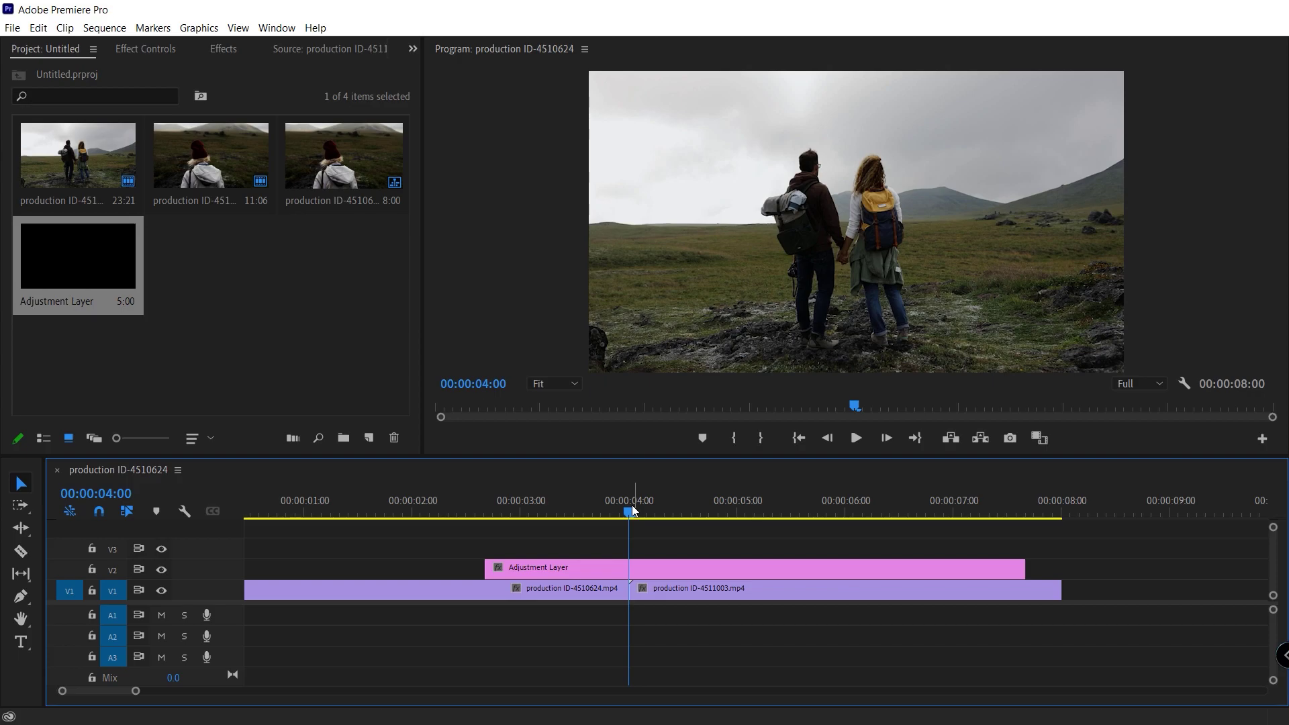
pyautogui.click(763, 569)
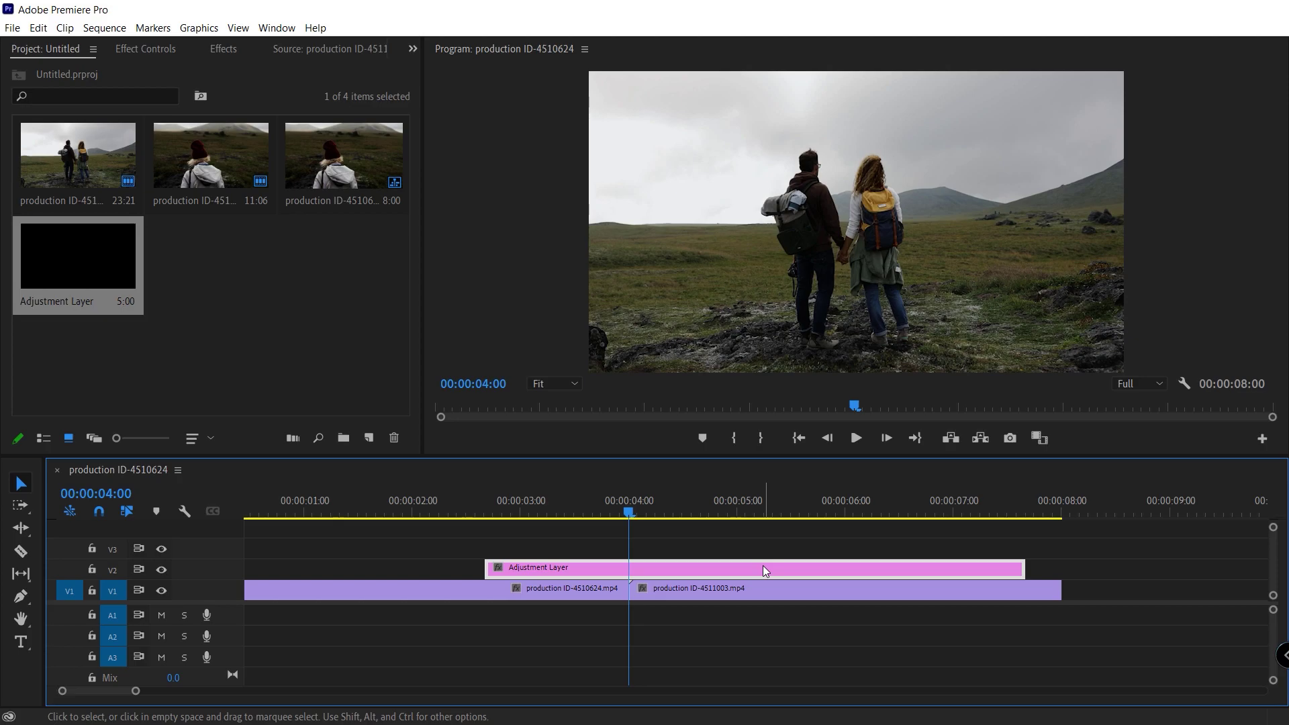
pyautogui.hotkey('shift', 'Right')
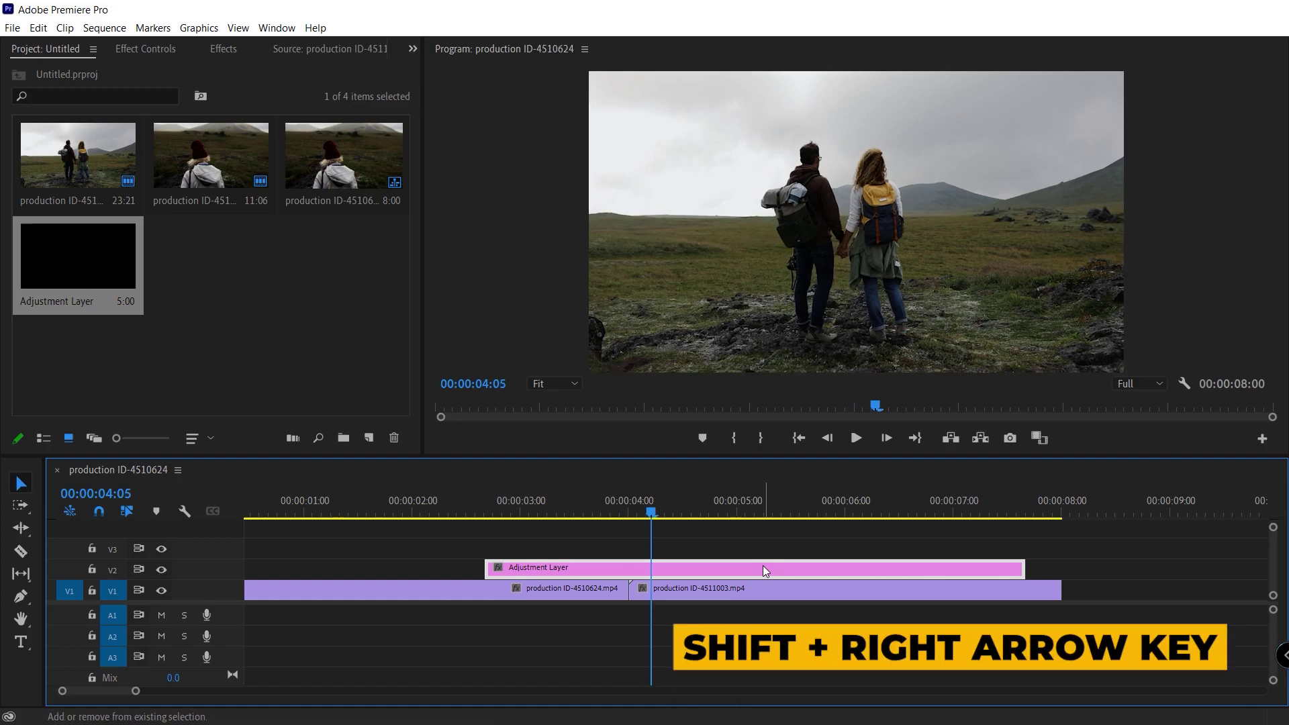
pyautogui.hotkey('shift', 'Right')
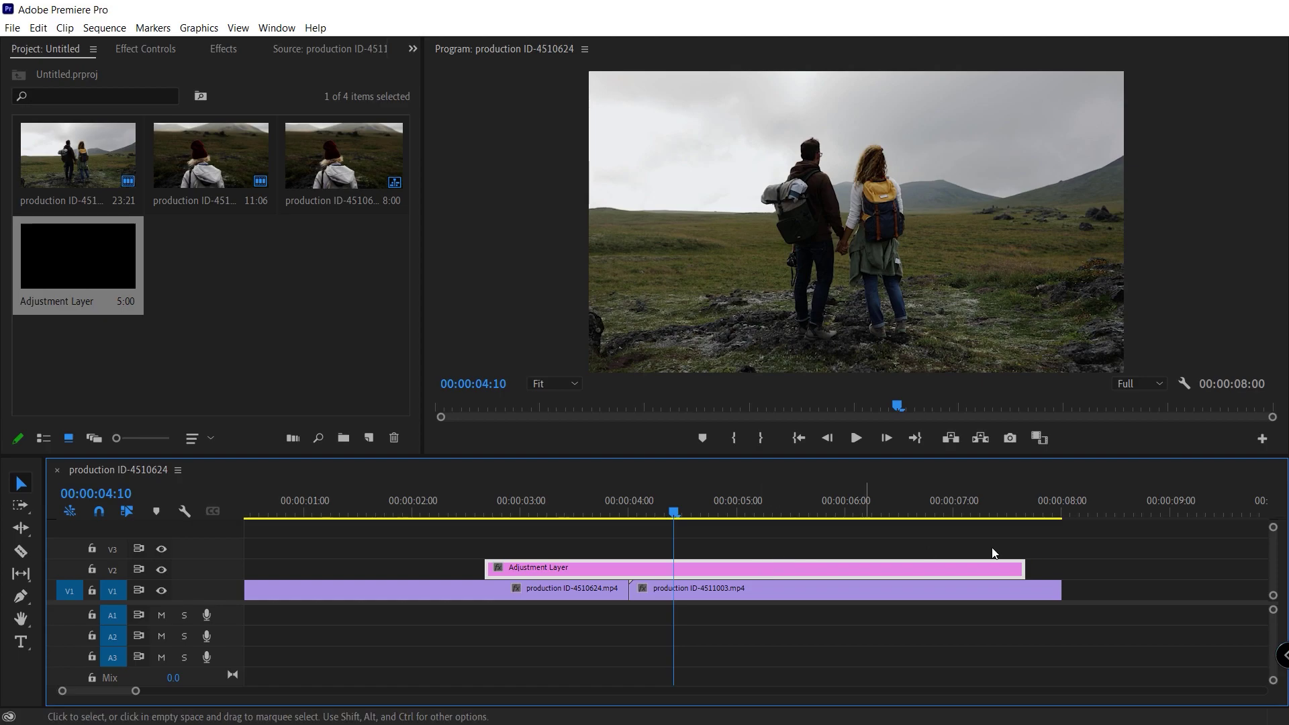
pyautogui.hotkey('ctrl', 'k')
pyautogui.click(887, 576)
pyautogui.press('Delete')
# Split the adjustment layer at 00:00:03:14, ten frames before the clip cut, delete the earlier part, and return the playhead to 00:00:04:00
pyautogui.hotkey('shift', 'Left')
pyautogui.hotkey('shift', 'Left')
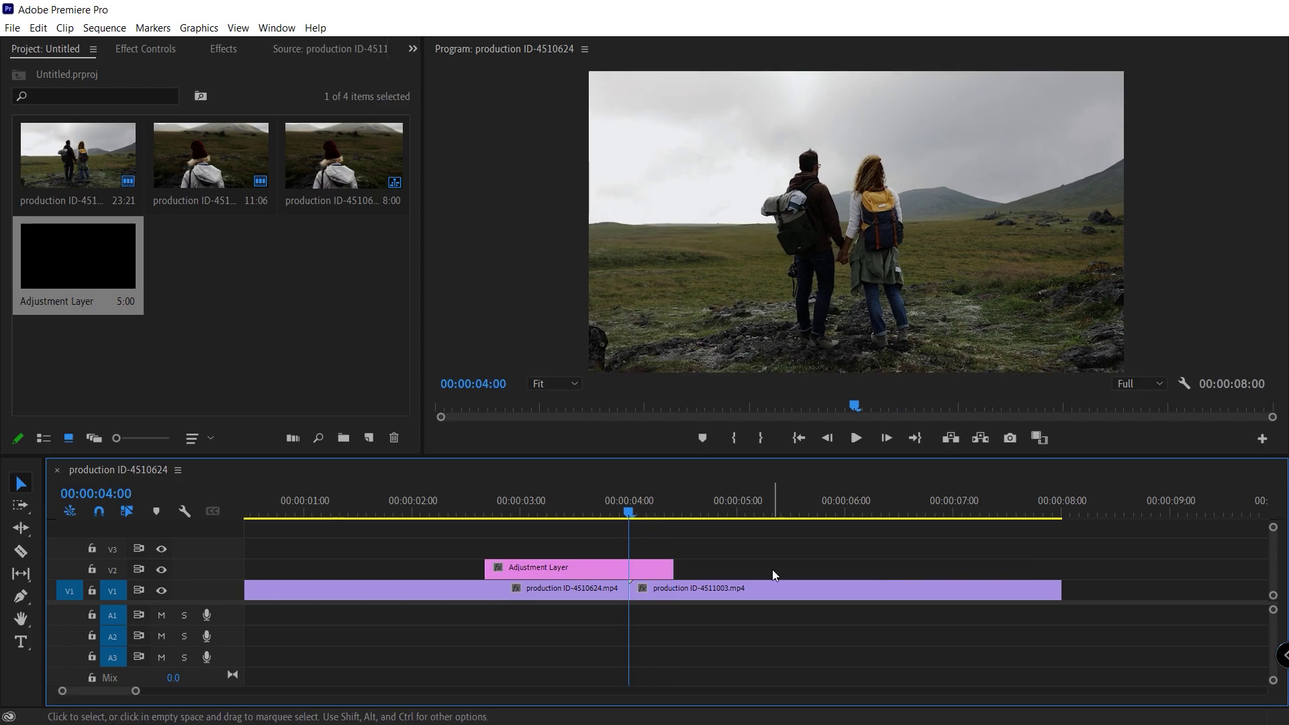
pyautogui.hotkey('shift', 'Left')
pyautogui.hotkey('shift', 'Left')
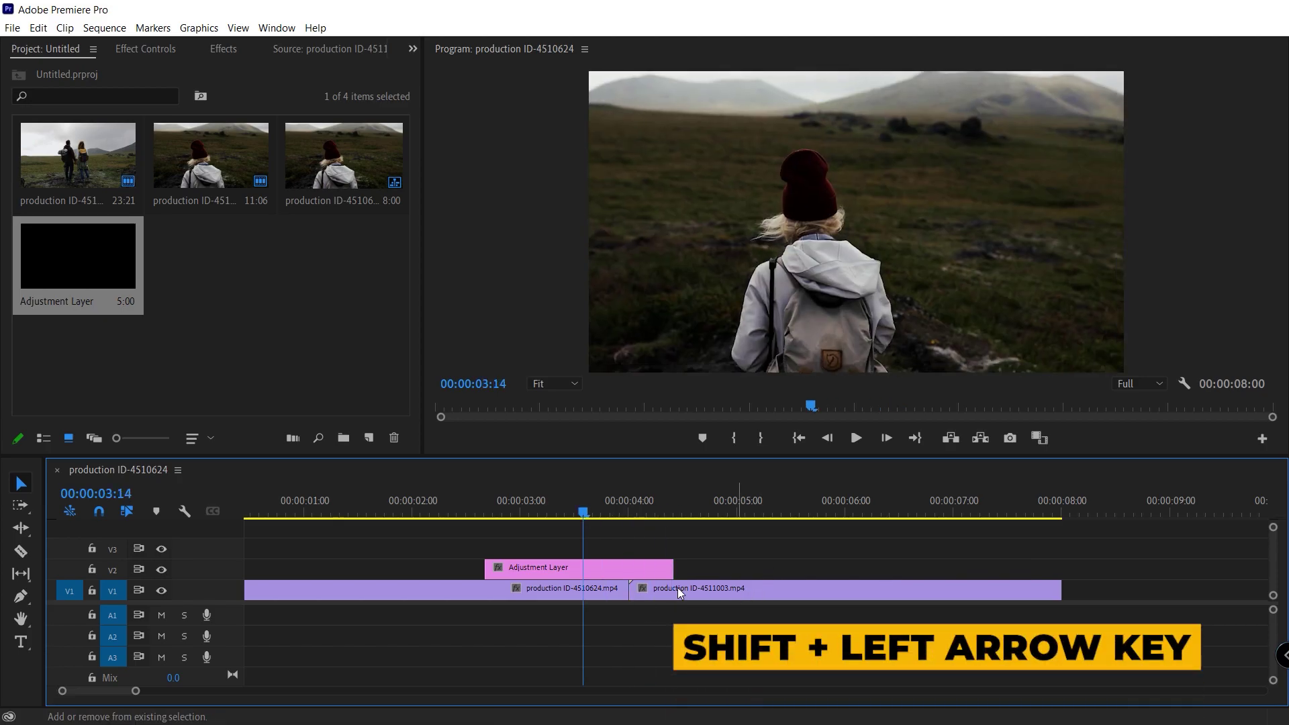
pyautogui.hotkey('ctrl', 'k')
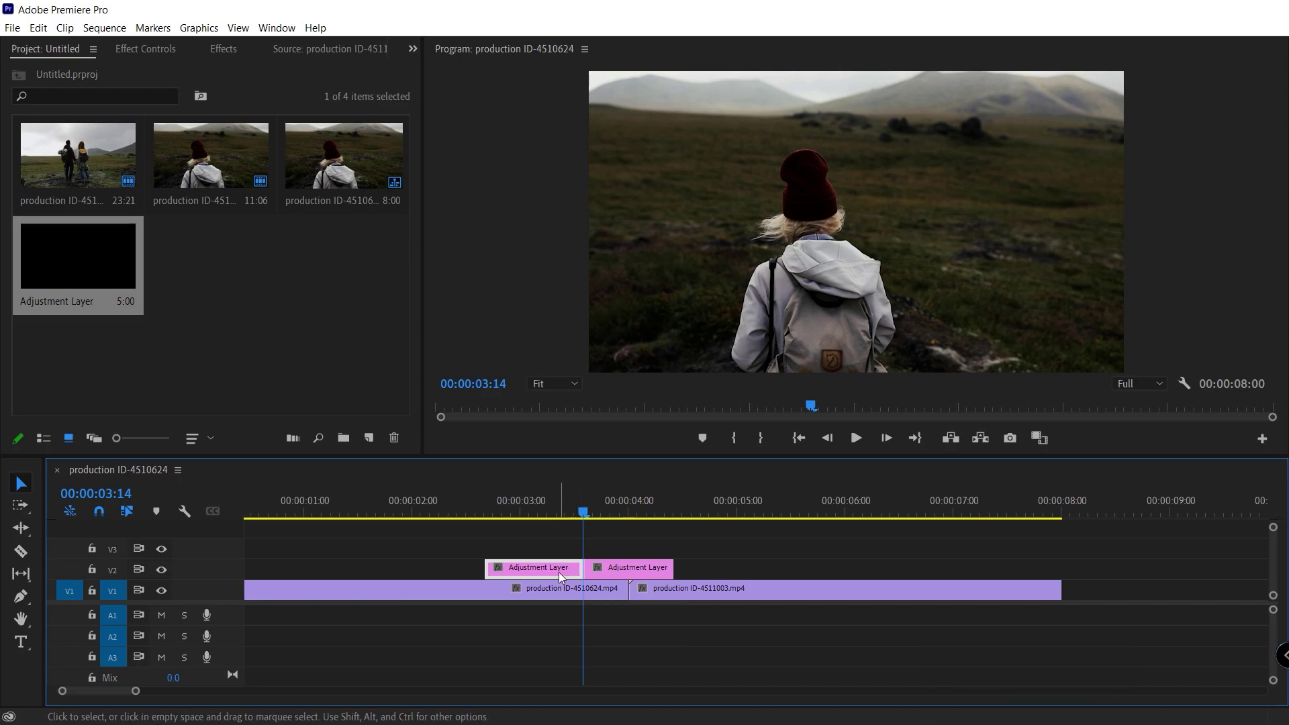
pyautogui.press('Delete')
pyautogui.moveTo(586, 512); pyautogui.dragTo(630, 519)
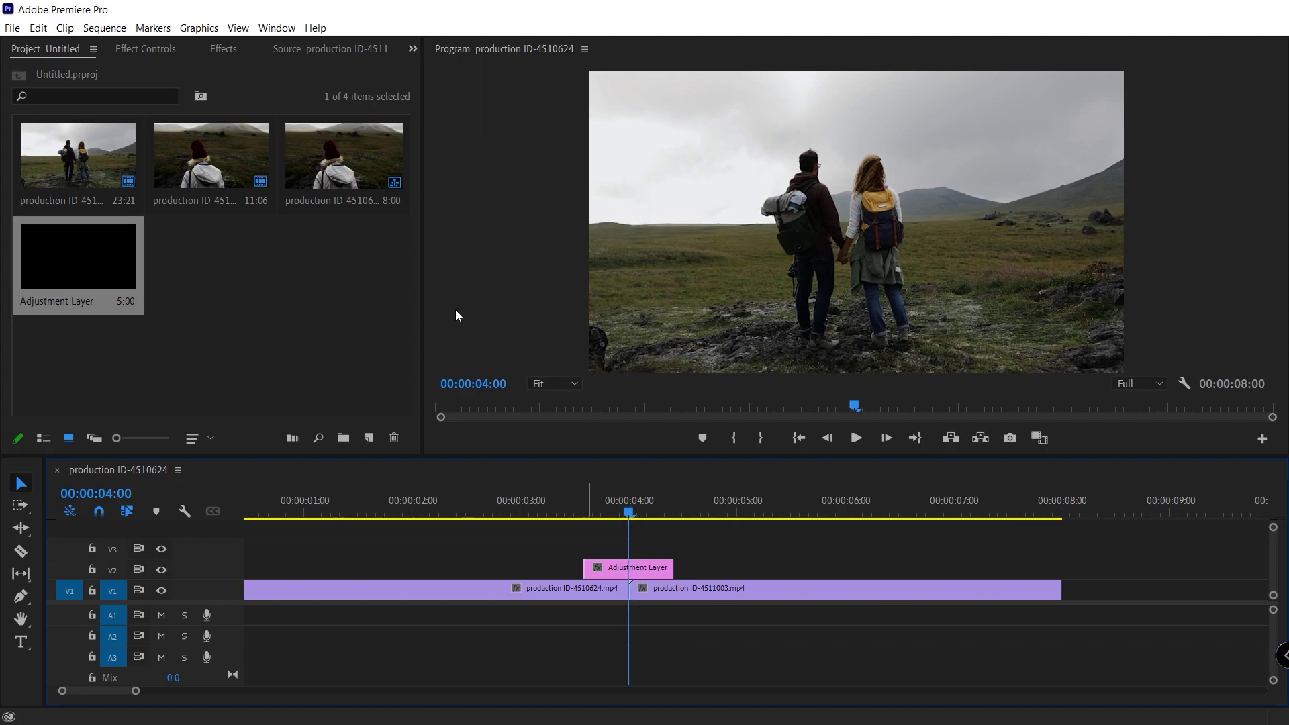
# Apply light leaks preset 01 to the adjustment layer and play the transition from just before it
pyautogui.click(218, 53)
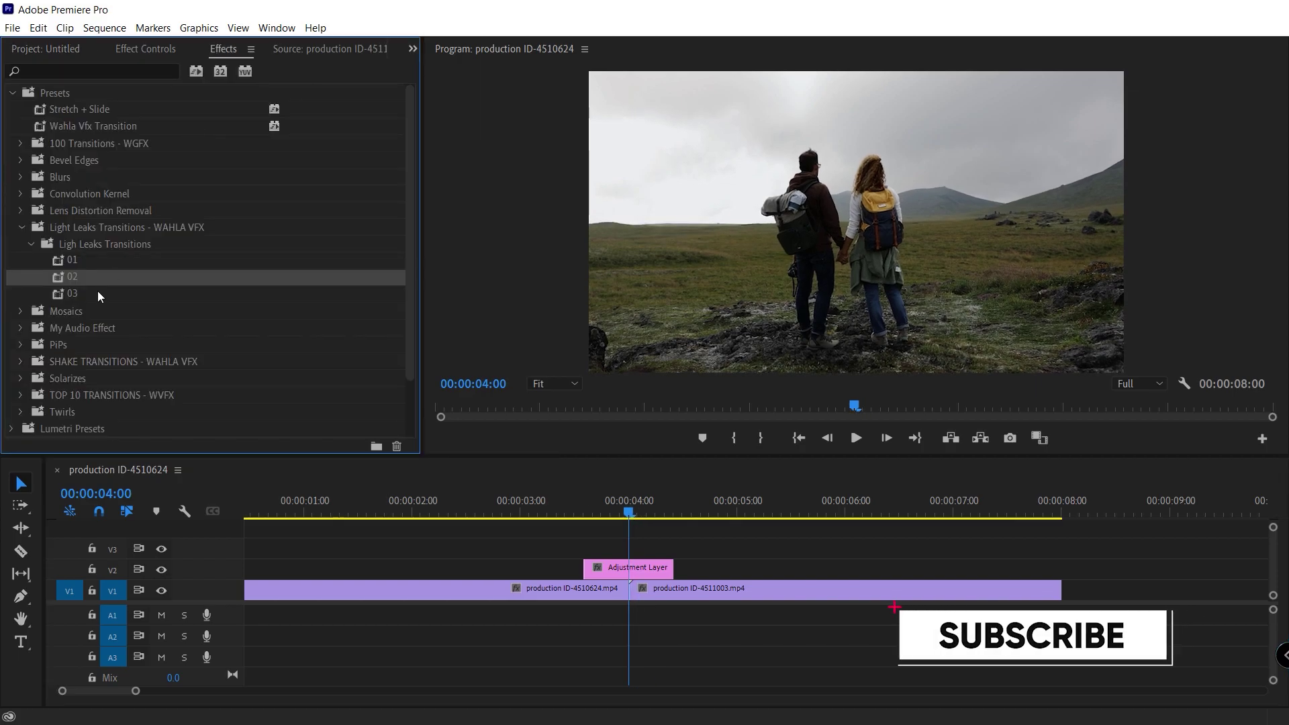
pyautogui.click(68, 266)
pyautogui.moveTo(70, 283); pyautogui.dragTo(628, 568)
pyautogui.click(525, 514)
pyautogui.press('space')
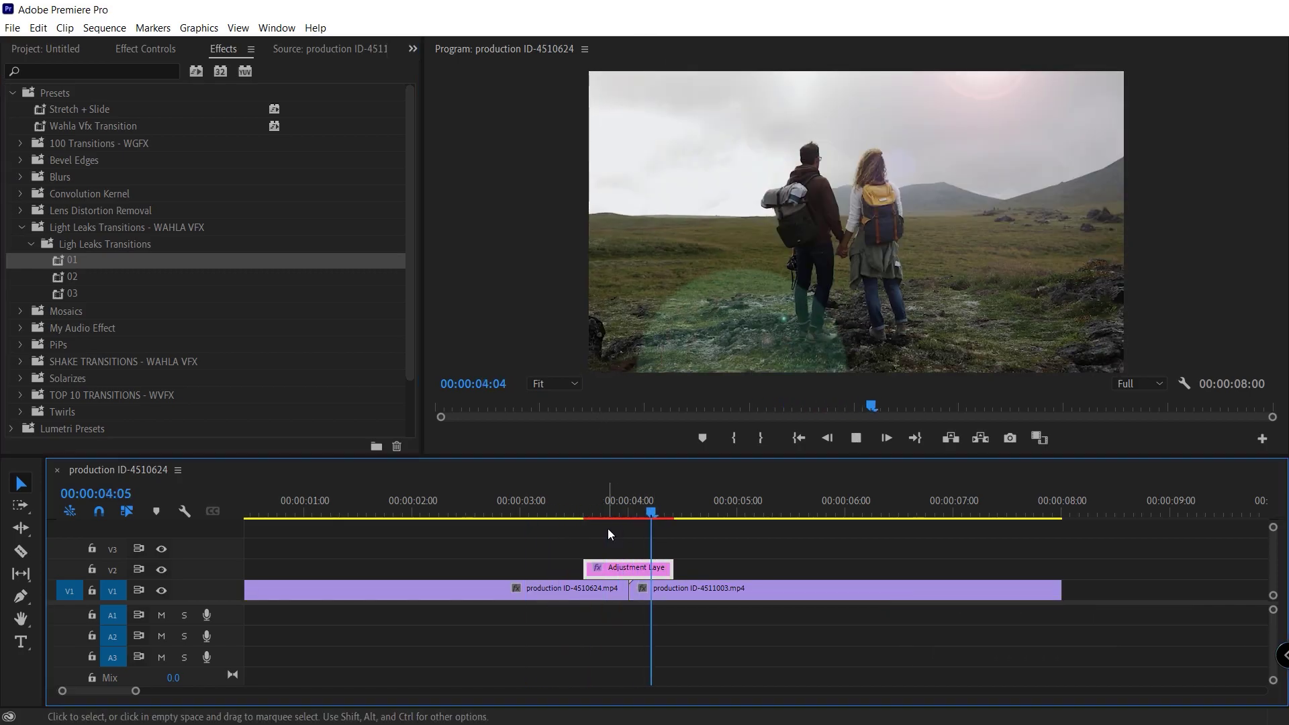
# Examine the adjustment layer's Lens Flare (01) parameters and keyframes around the cut between the clips
pyautogui.click(627, 513)
pyautogui.click(628, 513)
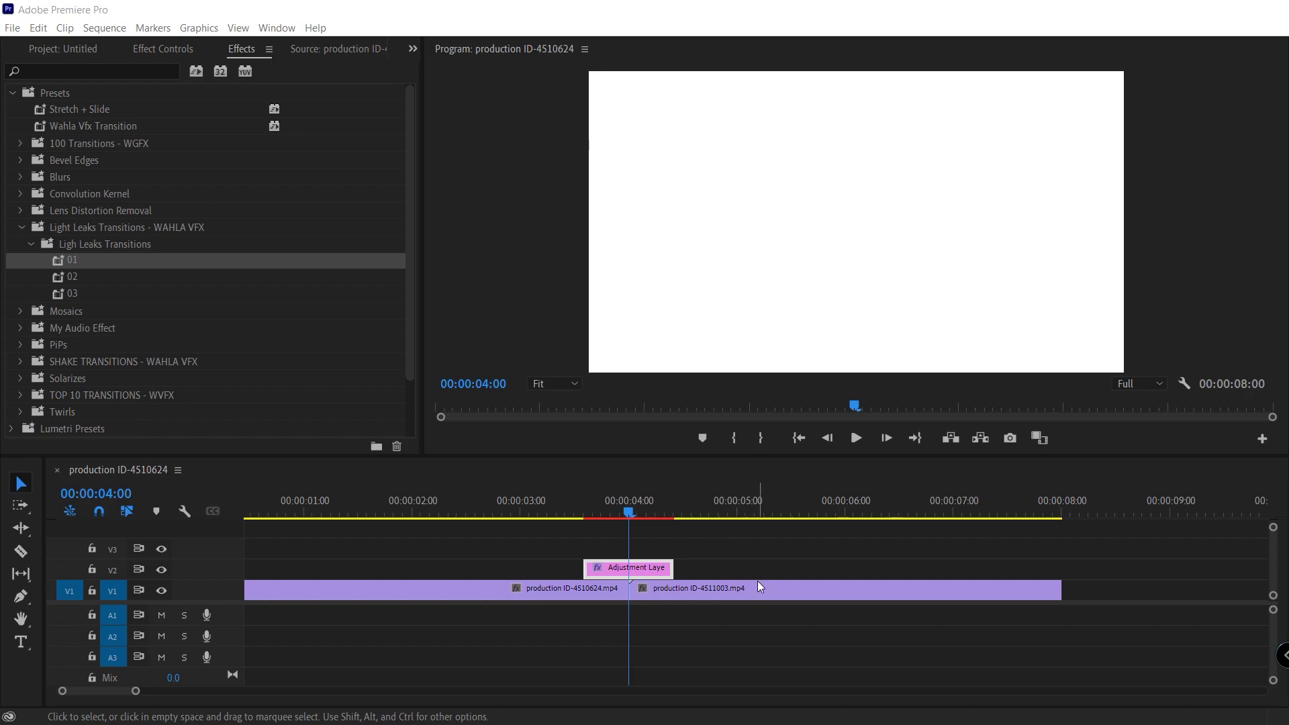
pyautogui.click(164, 49)
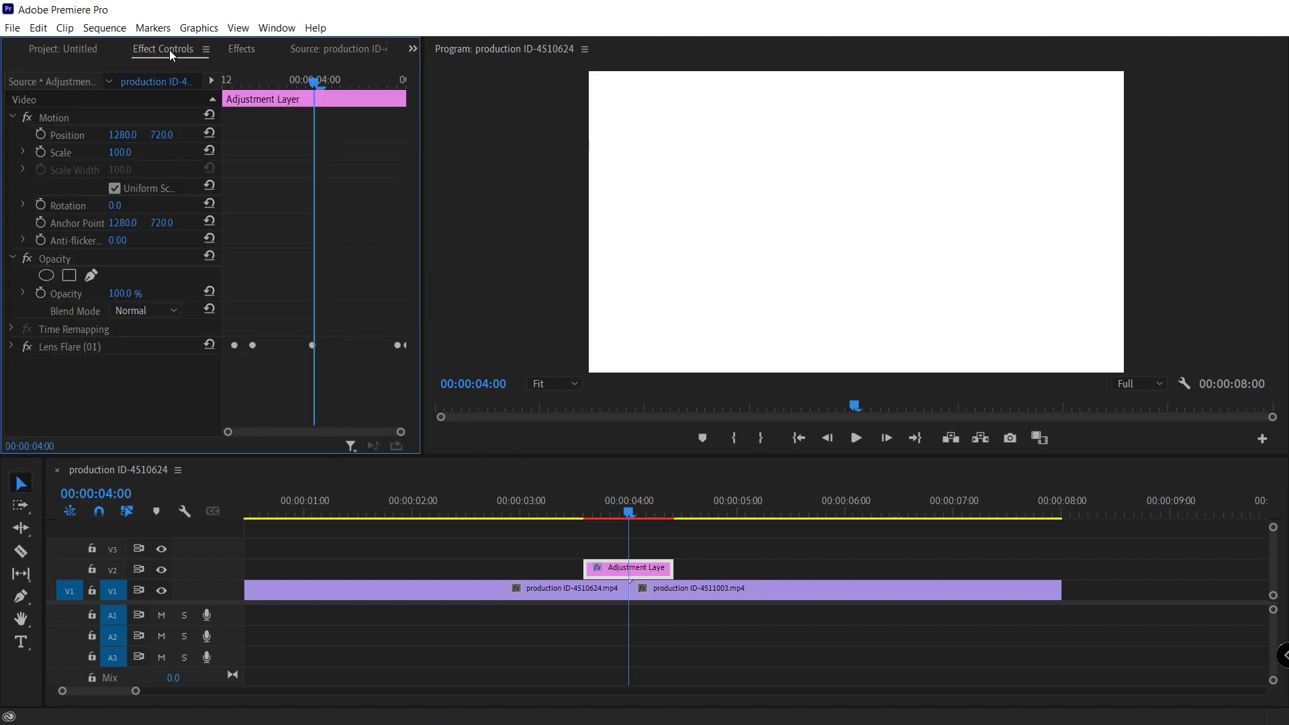
pyautogui.click(12, 347)
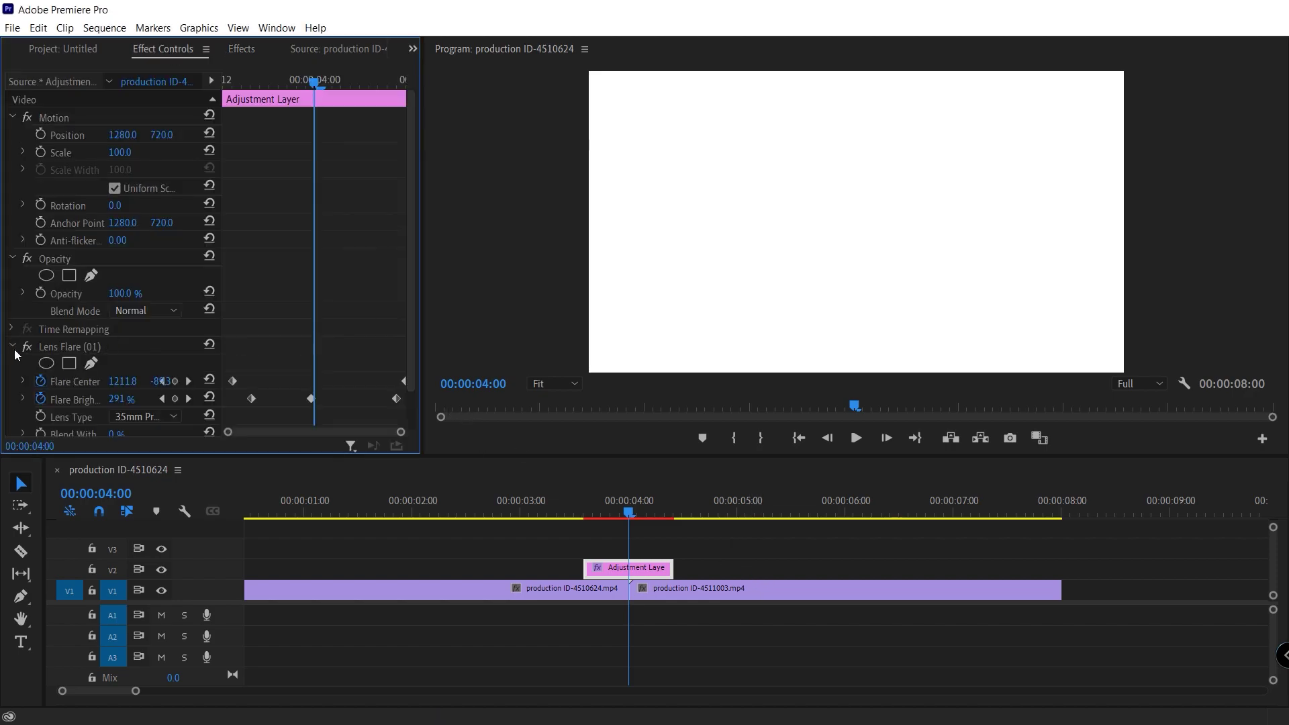
pyautogui.scroll(-1, 77, 379)
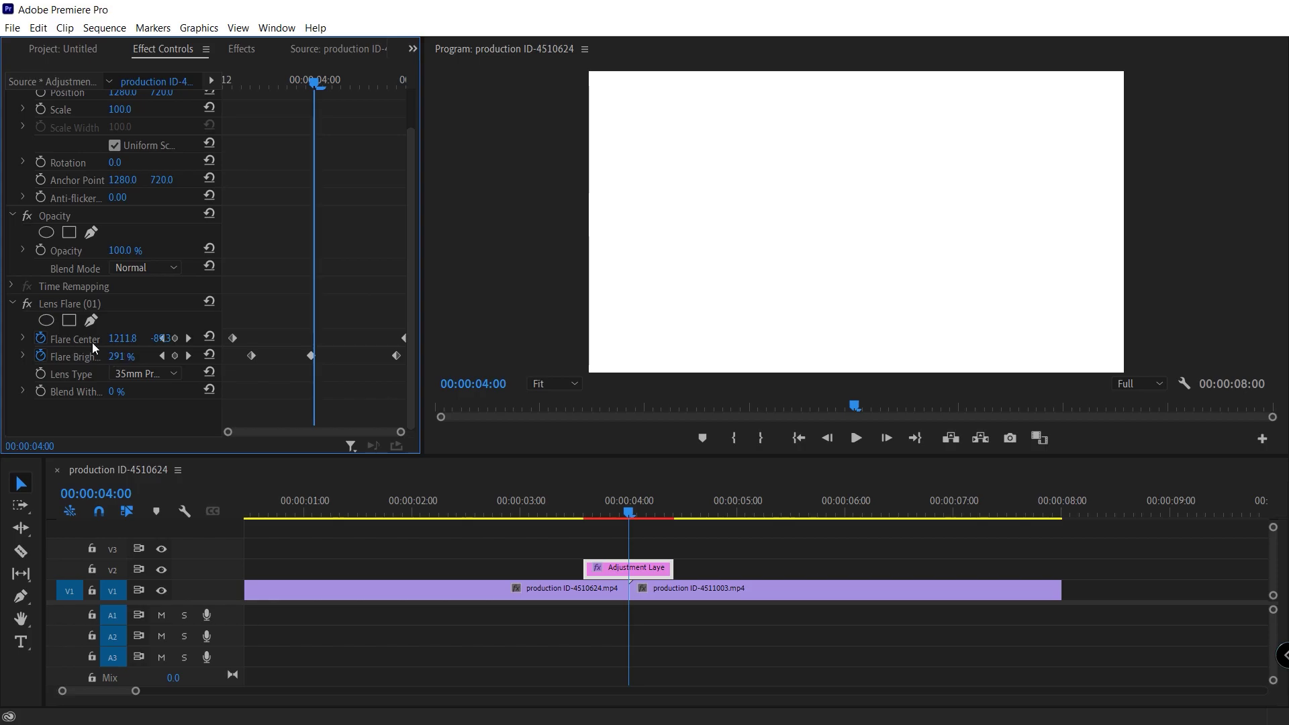
pyautogui.moveTo(314, 83)
pyautogui.mouseDown()
pyautogui.moveTo(245, 84)
pyautogui.moveTo(296, 82)
pyautogui.mouseUp()
pyautogui.press('Right')
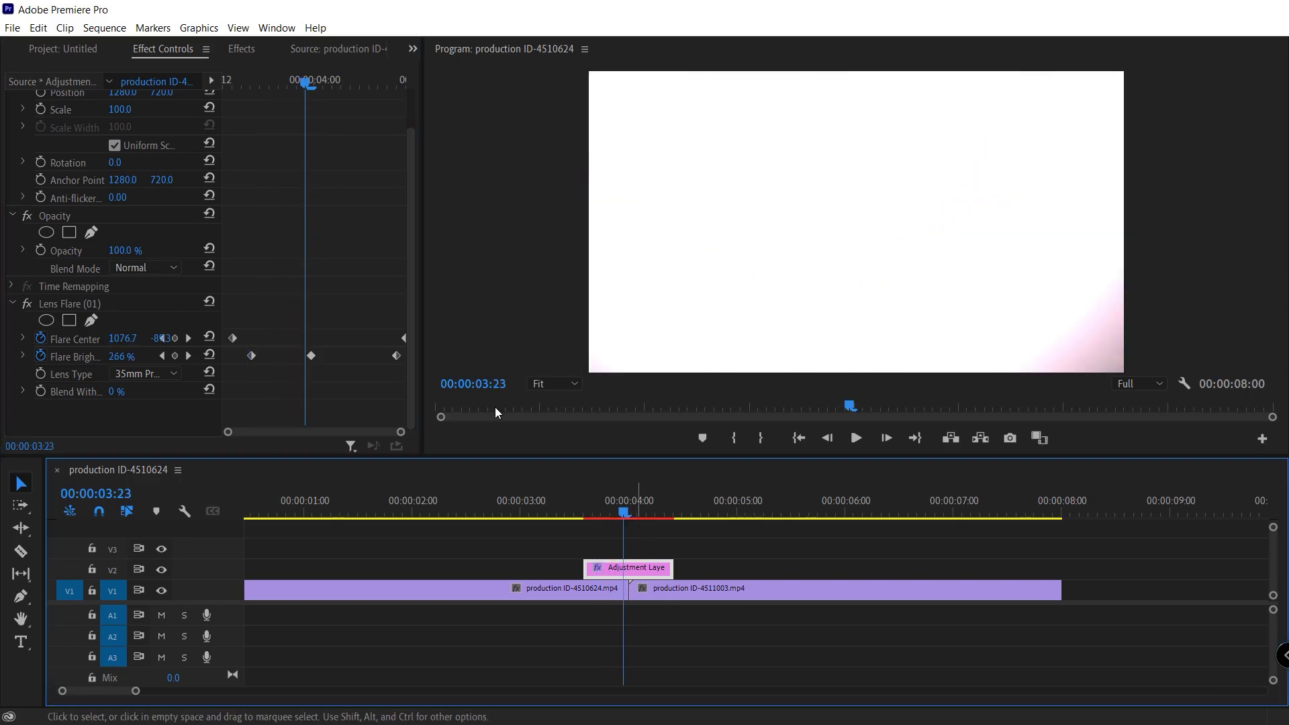
# Remove the applied Lens Flare attributes from the adjustment layer
pyautogui.click(242, 49)
pyautogui.rightClick(646, 568)
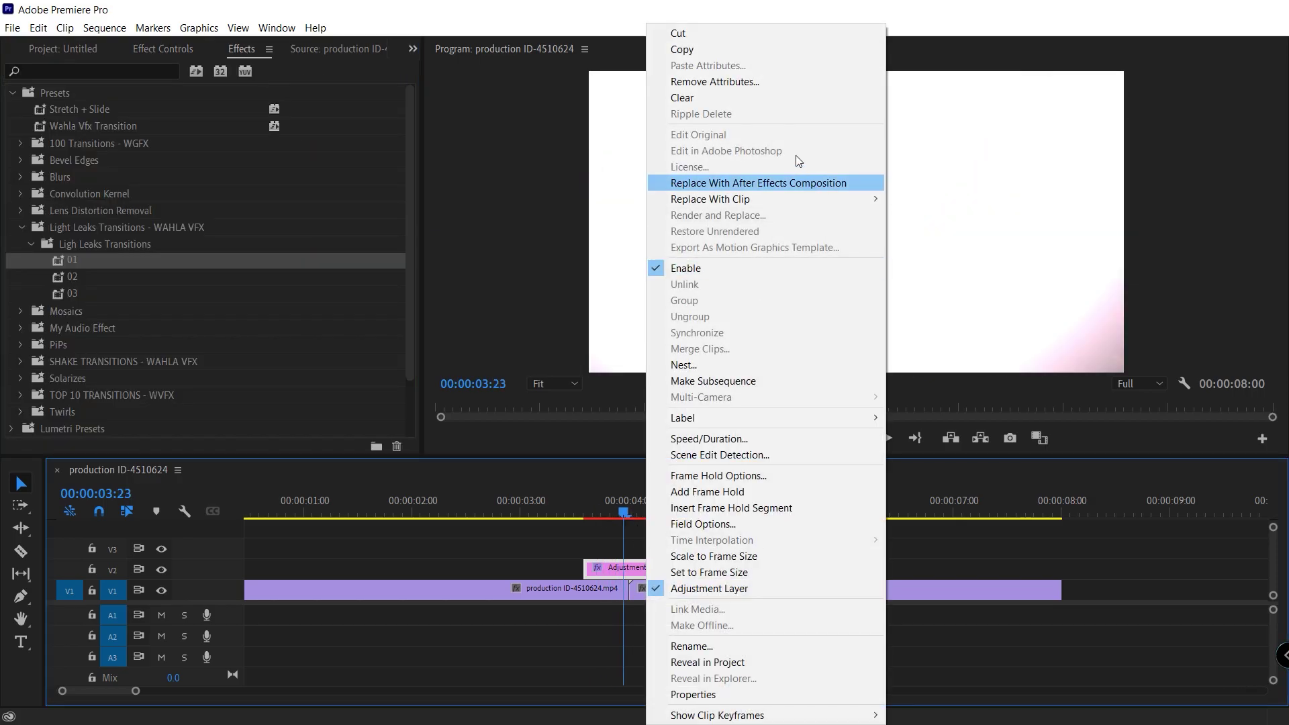
pyautogui.click(712, 81)
pyautogui.click(679, 585)
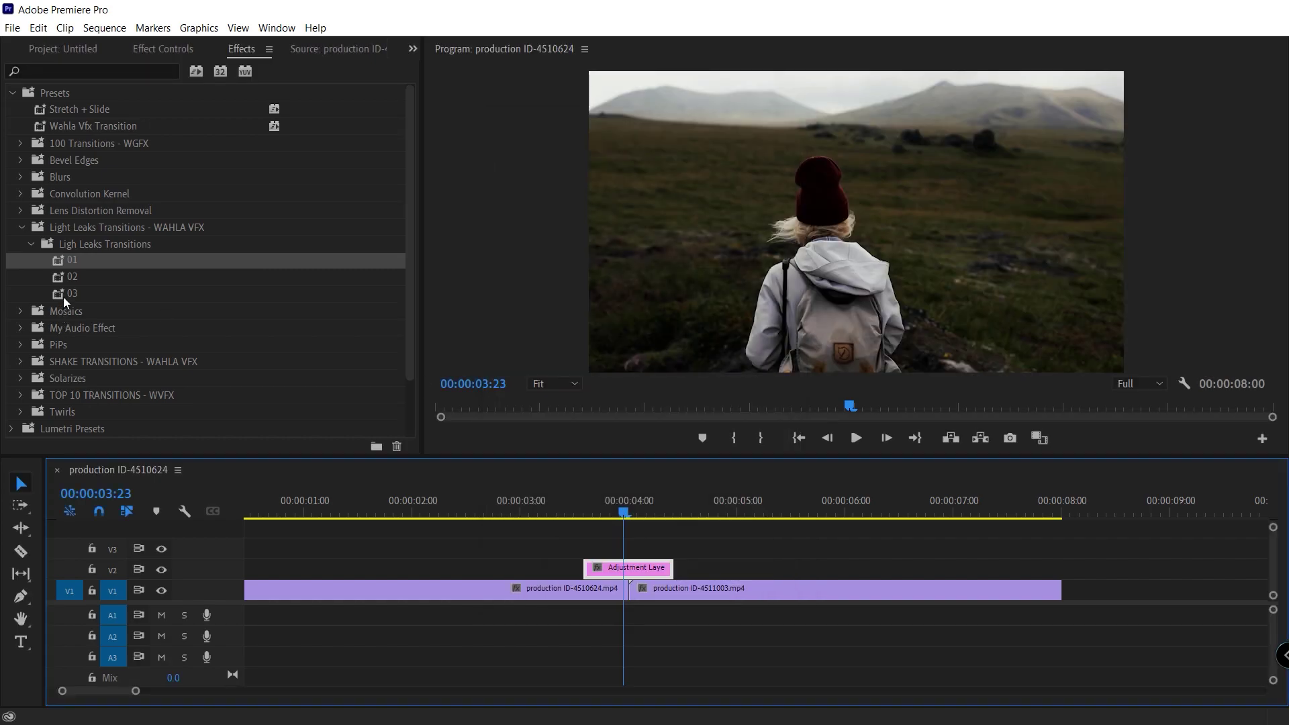
# Apply light leaks preset 03 to the adjustment layer and play the transition back in a maximized program monitor
pyautogui.click(65, 296)
pyautogui.moveTo(65, 295); pyautogui.dragTo(641, 568)
pyautogui.click(579, 514)
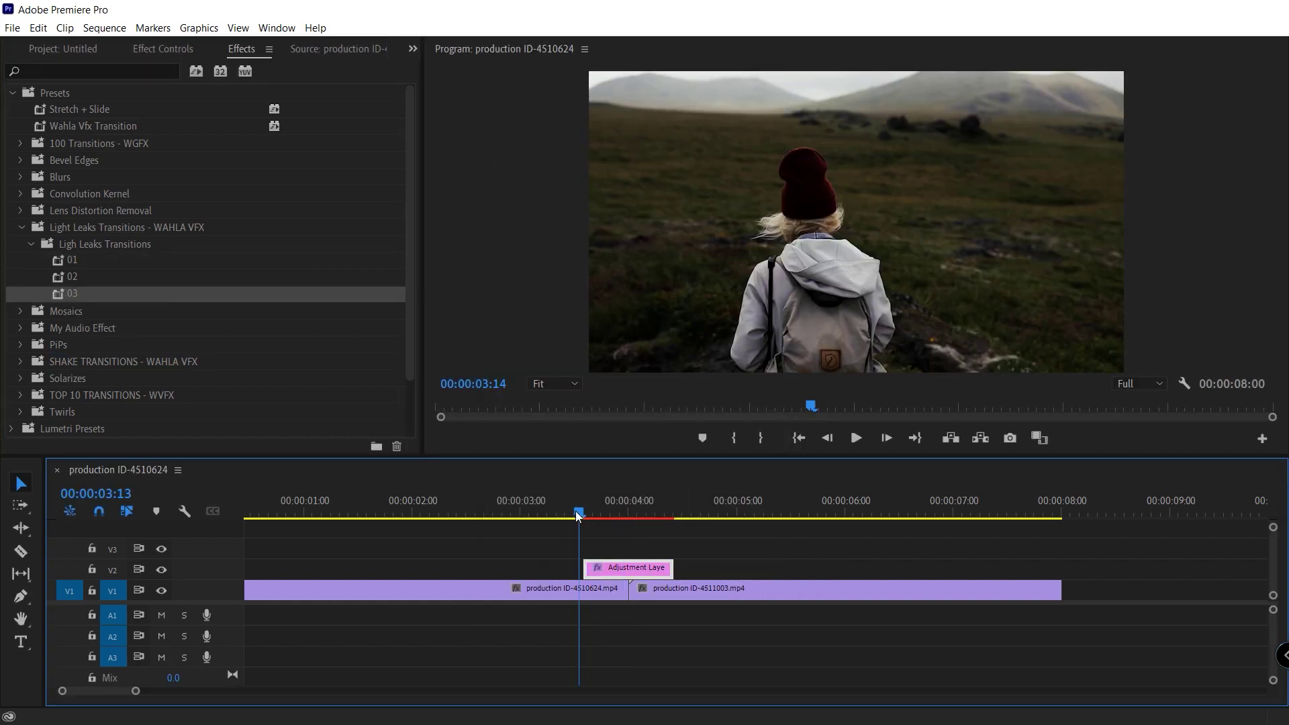
pyautogui.press('`')
pyautogui.press('space')
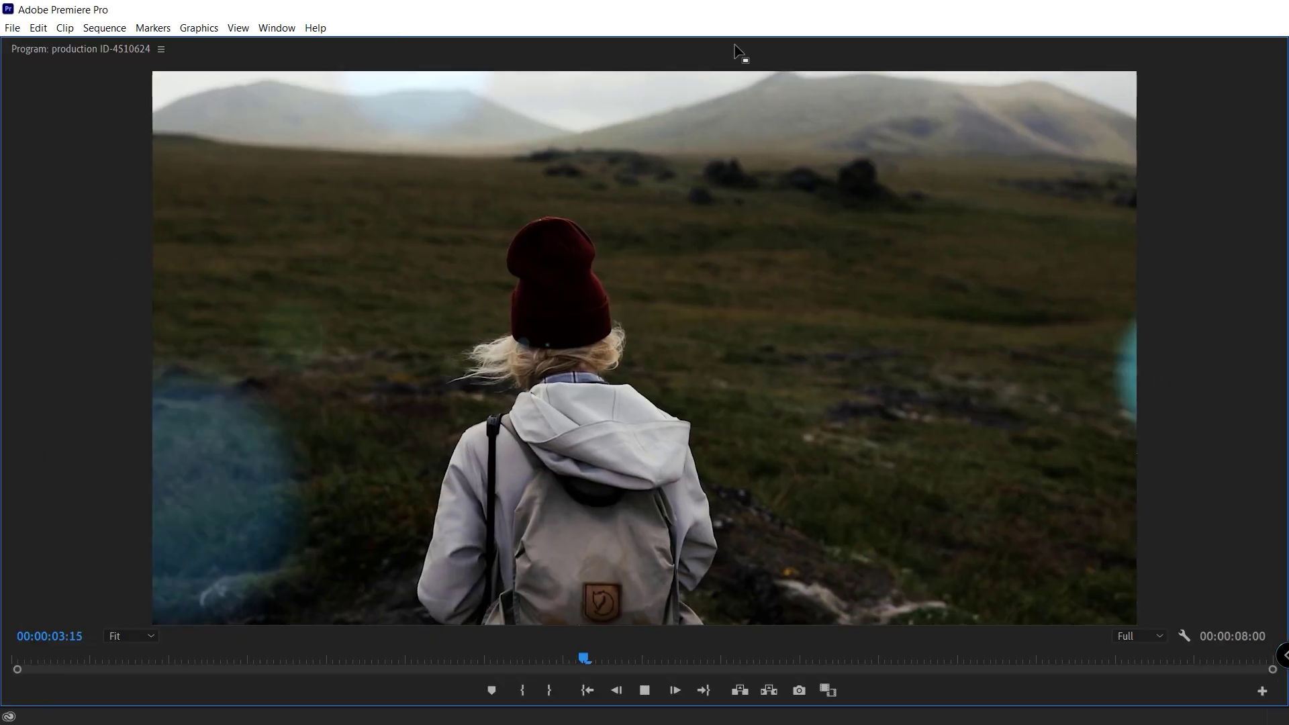
pyautogui.press('`')
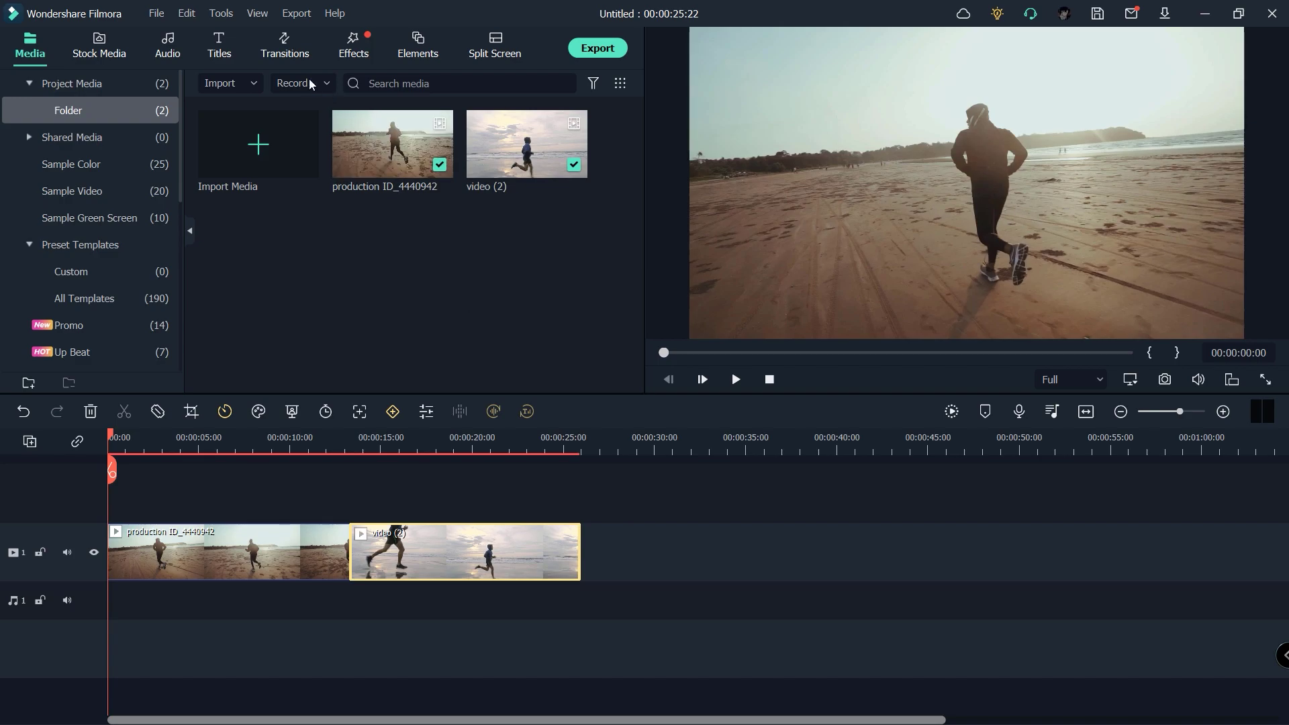
# Switch to Wondershare Filmora, search its transitions library for "light leaks" and browse the available transitions
pyautogui.click(278, 54)
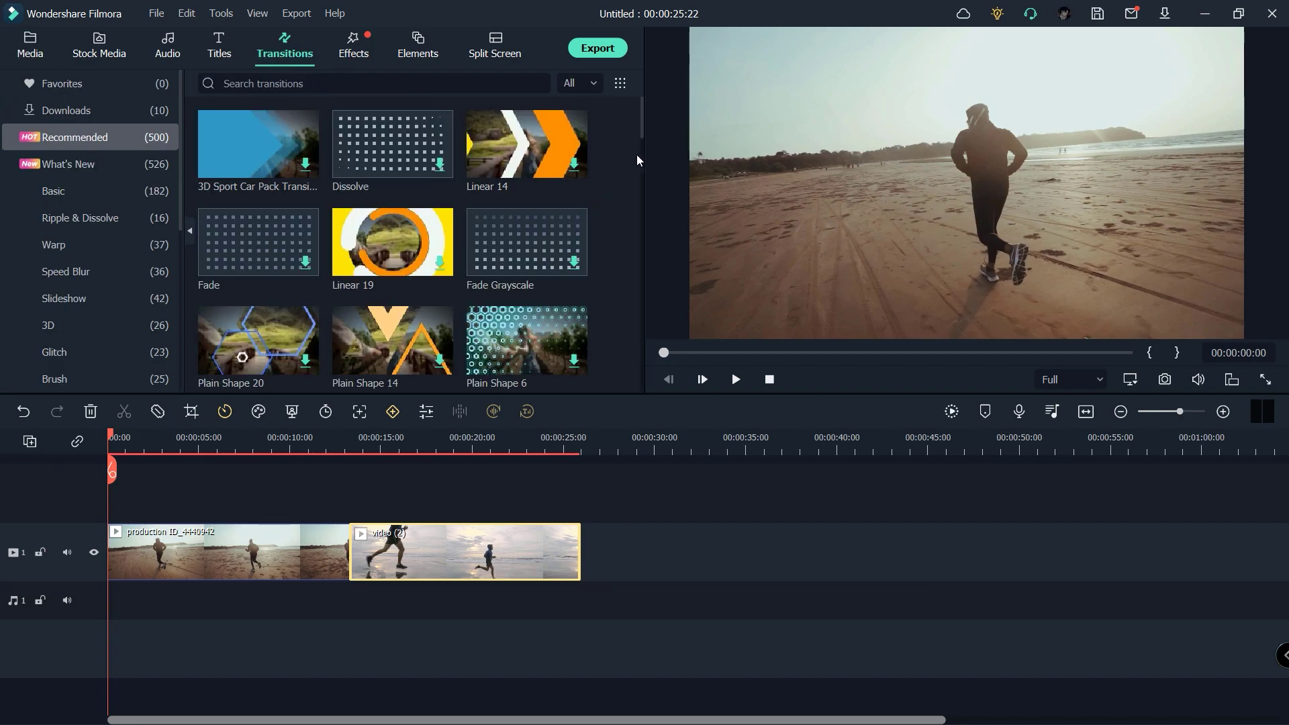
pyautogui.moveTo(643, 118)
pyautogui.mouseDown()
pyautogui.moveTo(645, 328)
pyautogui.moveTo(638, 101)
pyautogui.mouseUp()
pyautogui.click(336, 90)
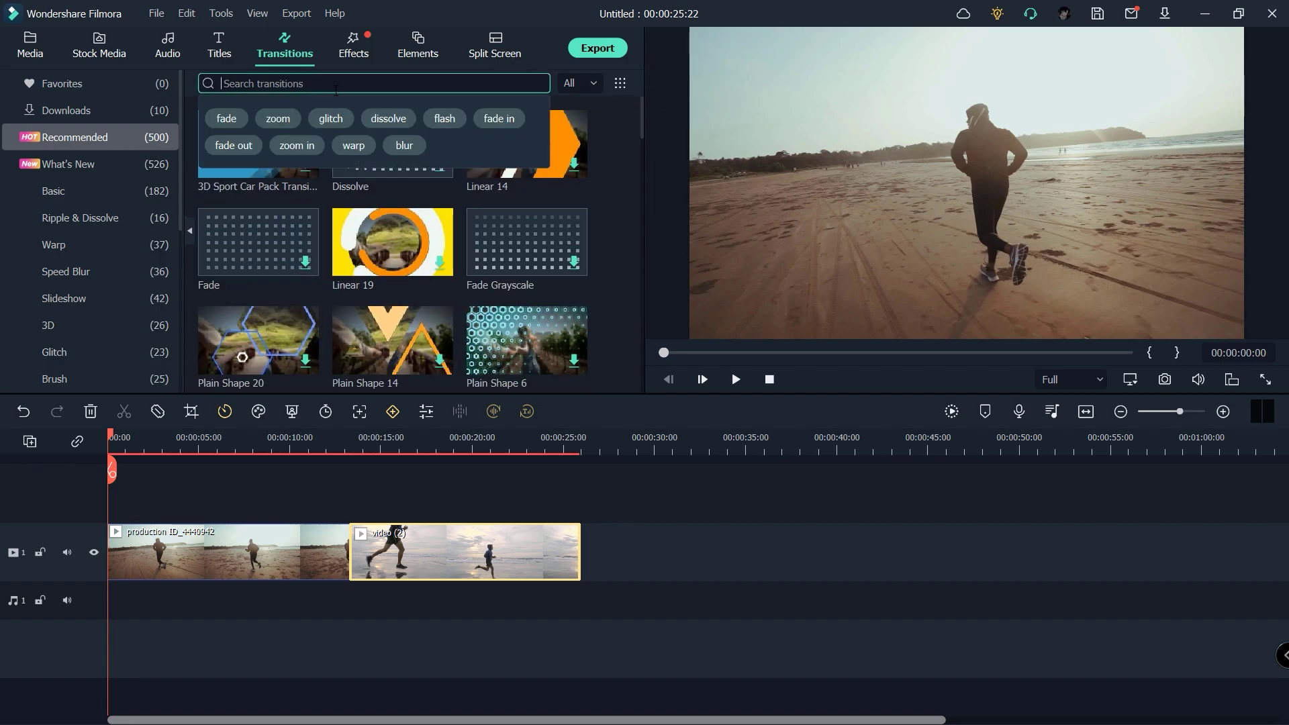
pyautogui.write('light leaks')
pyautogui.press('Return')
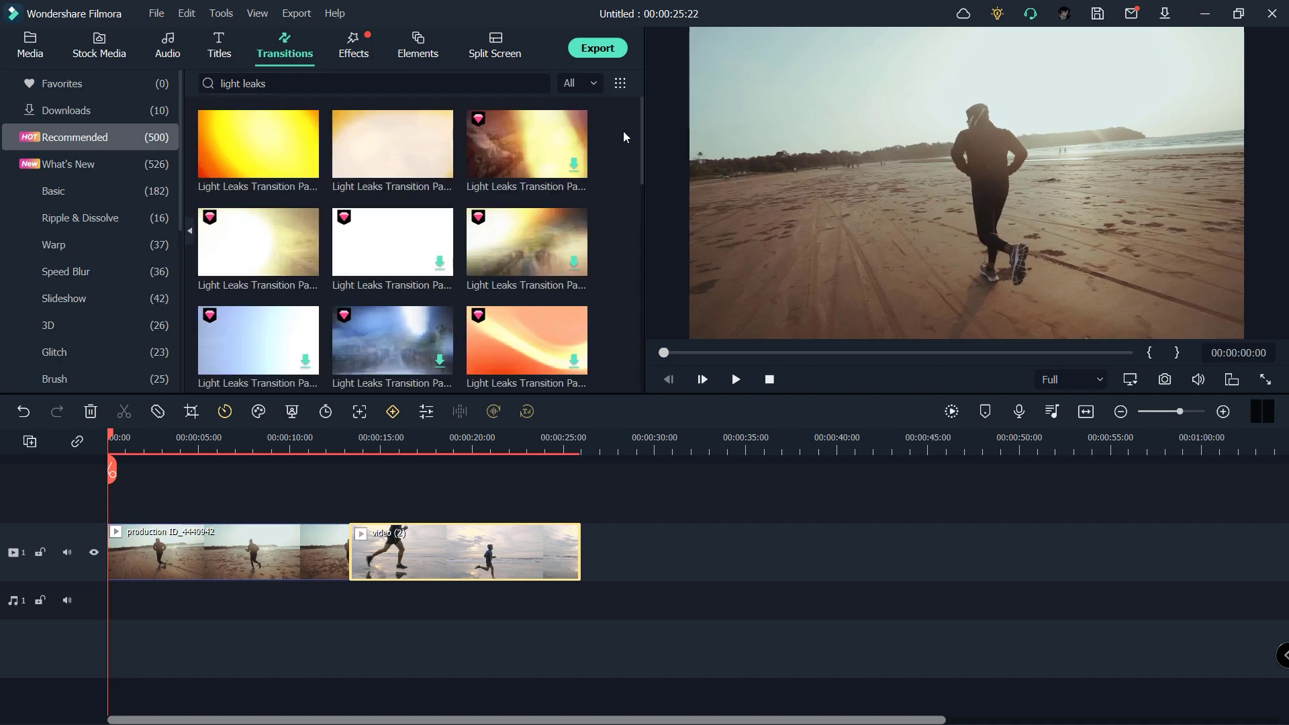
pyautogui.moveTo(642, 124); pyautogui.dragTo(632, 295)
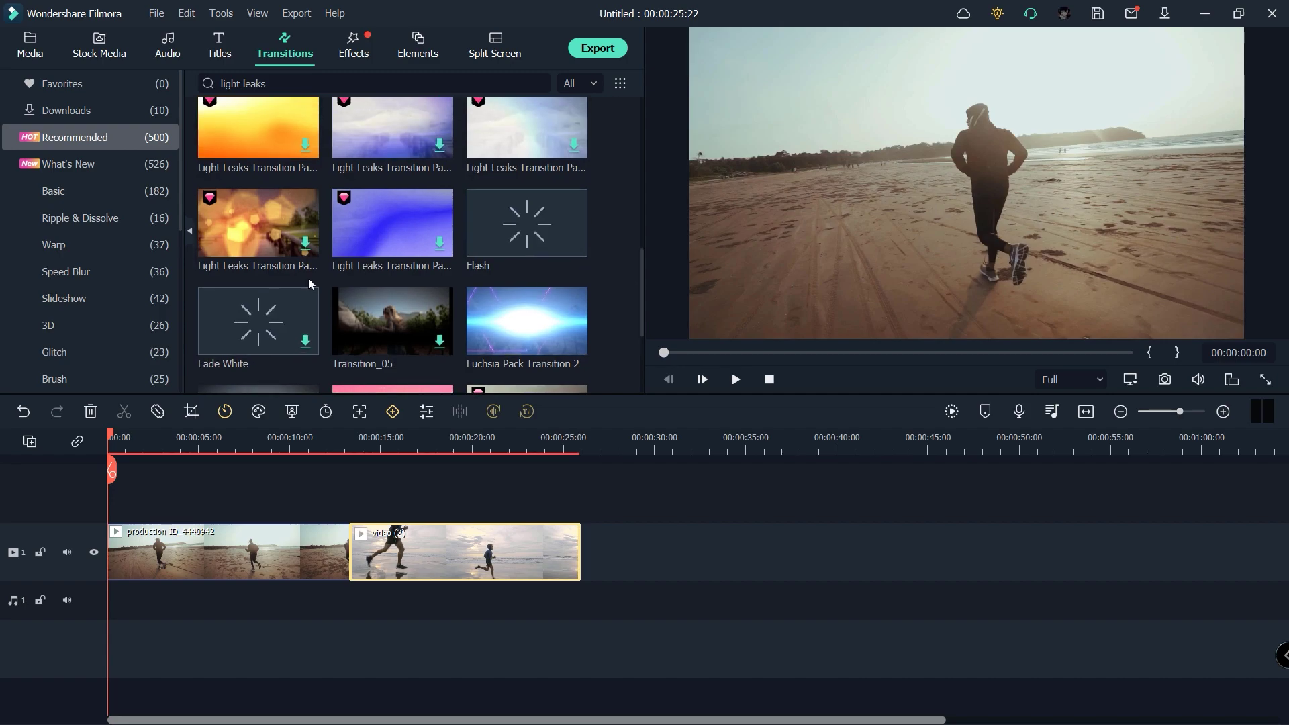
pyautogui.moveTo(640, 269); pyautogui.dragTo(652, 222)
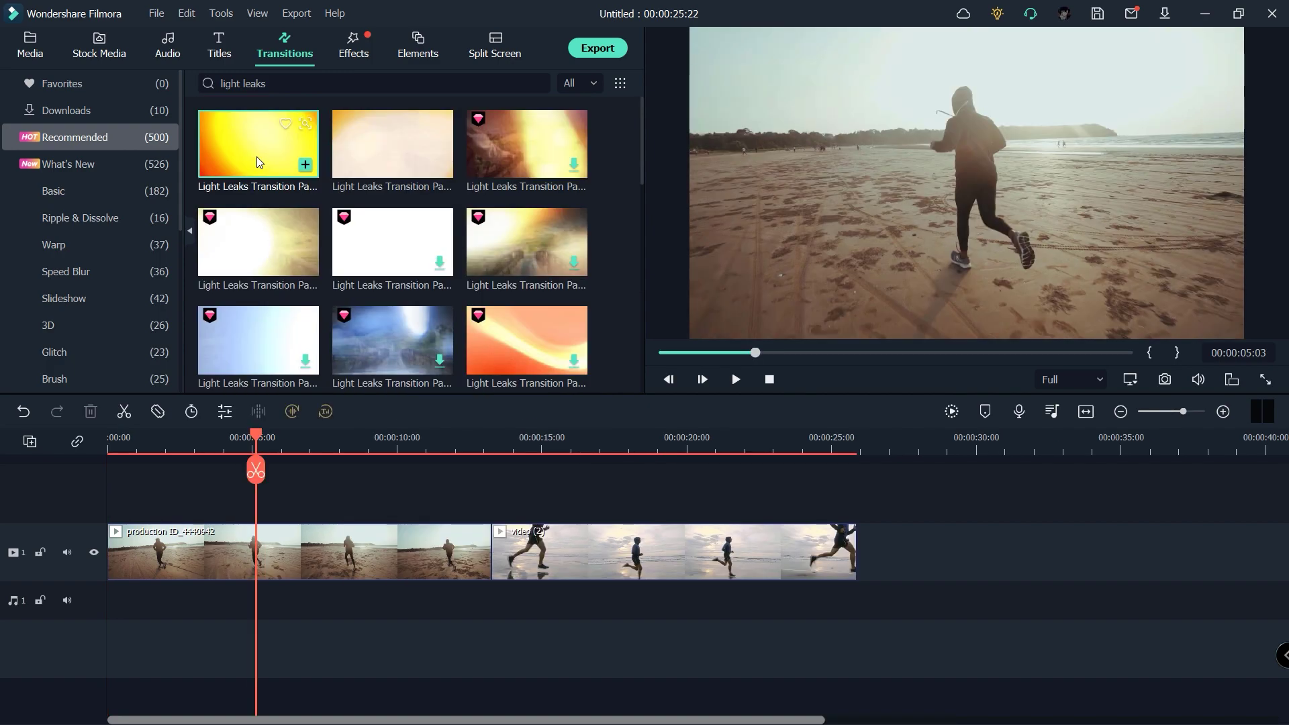
# Apply the yellow-orange Light Leaks transition, the first search result, to the cut between the two clips and preview it full screen
pyautogui.moveTo(267, 153); pyautogui.dragTo(481, 552)
pyautogui.moveTo(472, 445); pyautogui.dragTo(455, 445)
pyautogui.click(1265, 380)
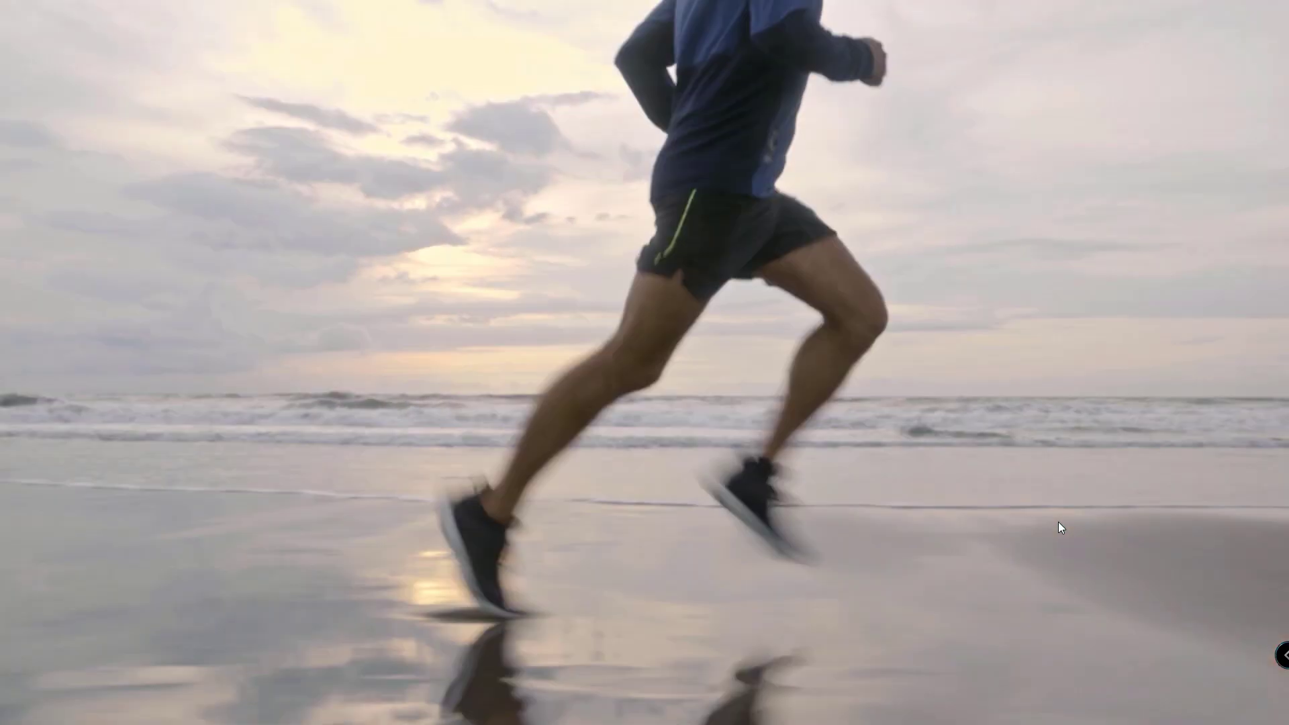
pyautogui.press('Escape')
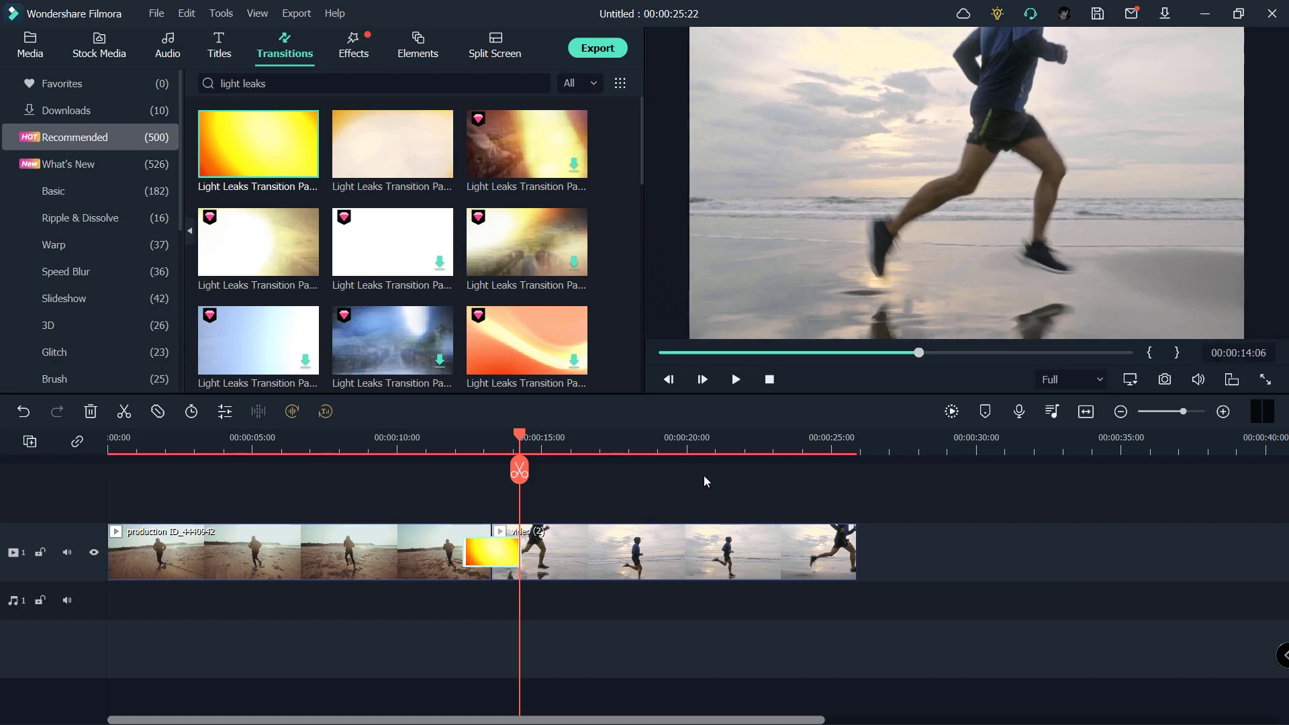
# Set the yellow-orange light leak transition's duration to 00:00:00:15 and preview the cut full screen
pyautogui.click(522, 436)
pyautogui.moveTo(522, 436); pyautogui.dragTo(501, 437)
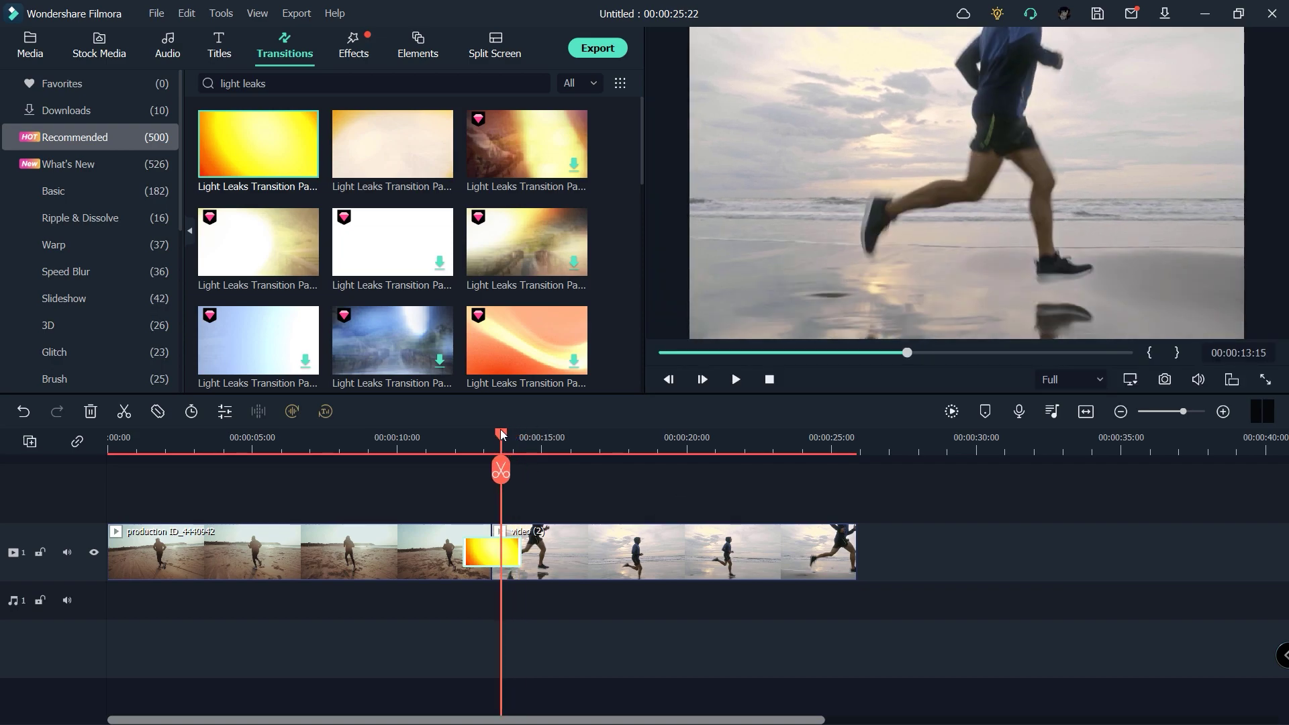
pyautogui.doubleClick(491, 552)
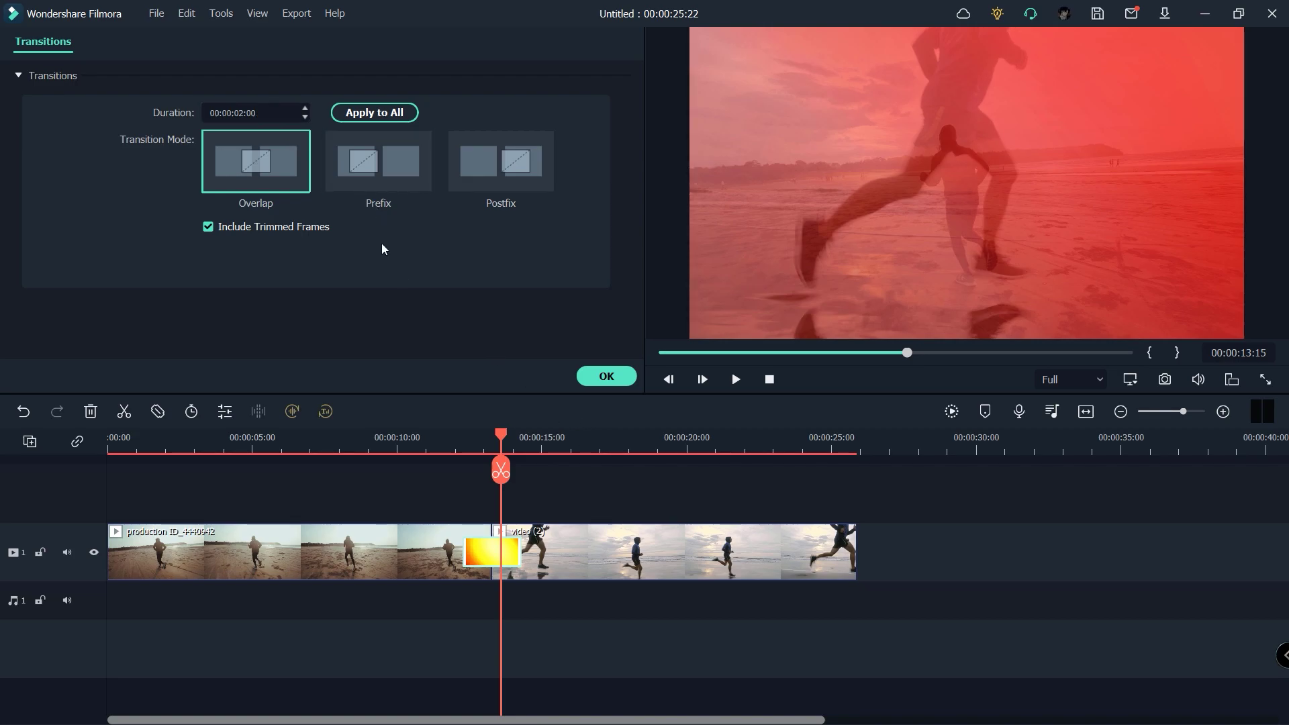
pyautogui.click(252, 114)
pyautogui.write('015')
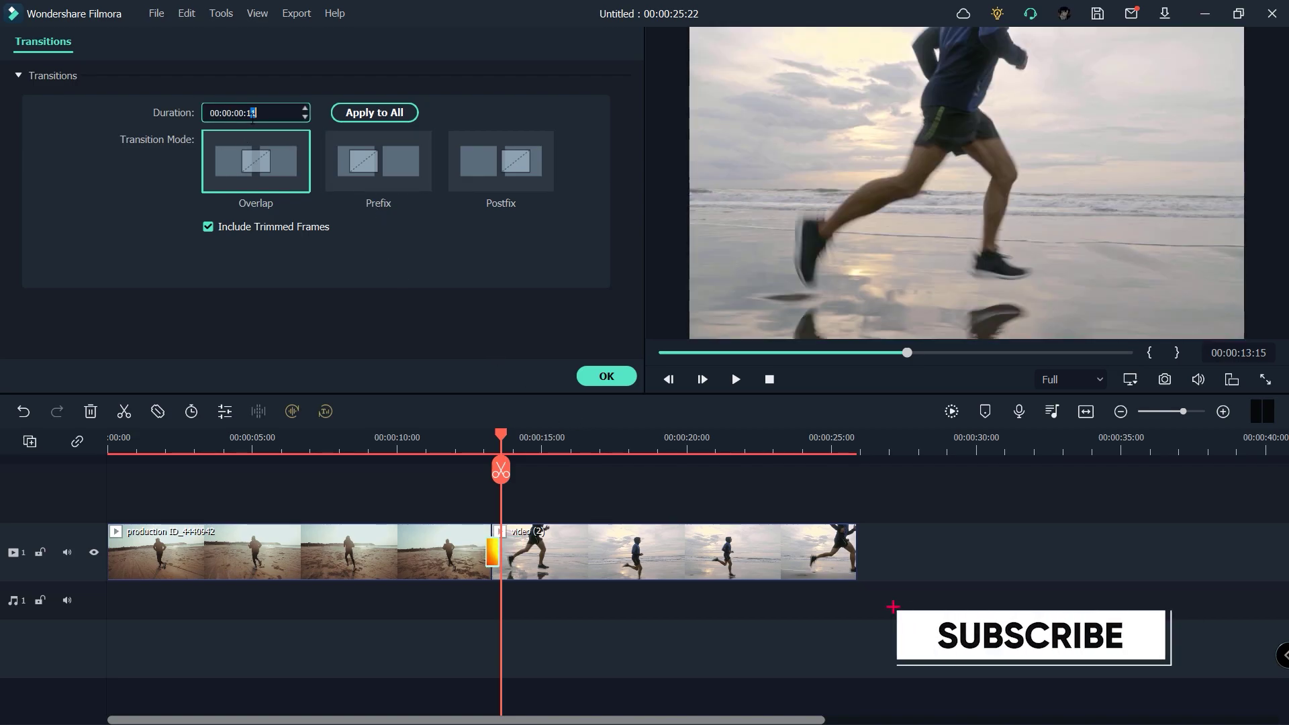
pyautogui.press('Return')
pyautogui.click(606, 376)
pyautogui.moveTo(501, 436); pyautogui.dragTo(476, 440)
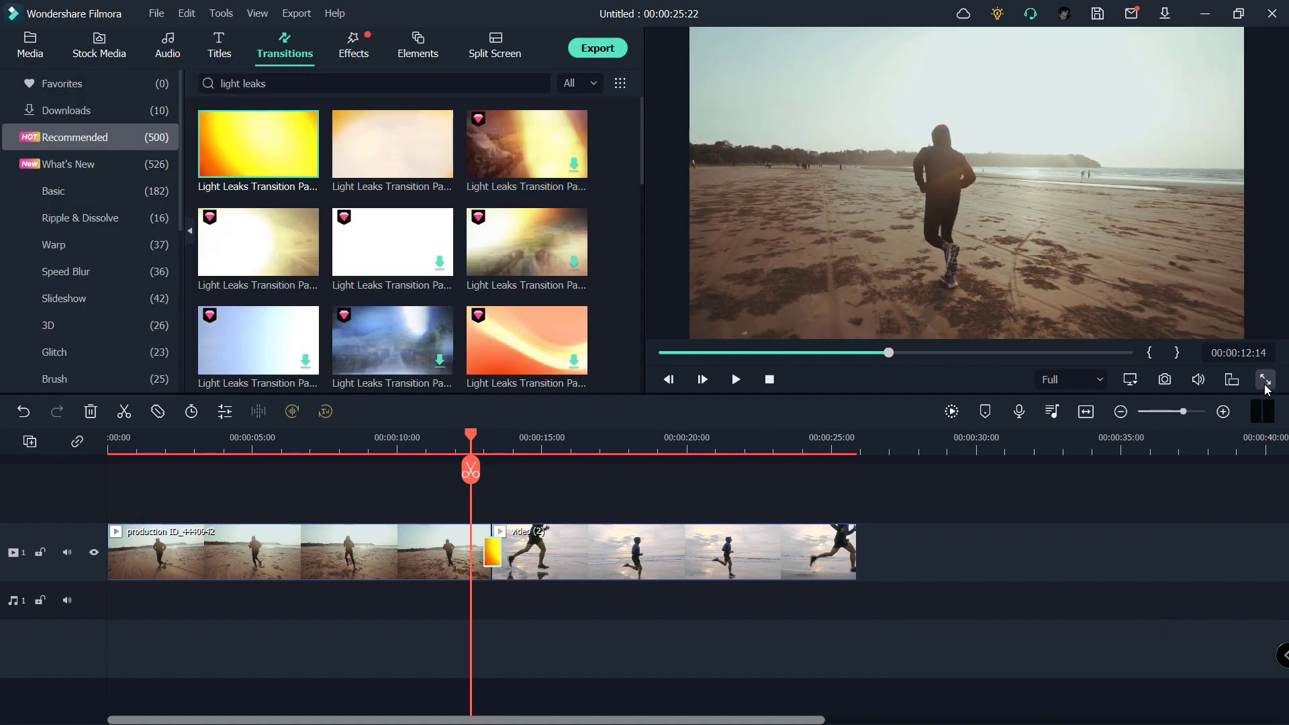
pyautogui.click(1266, 380)
pyautogui.press('Escape')
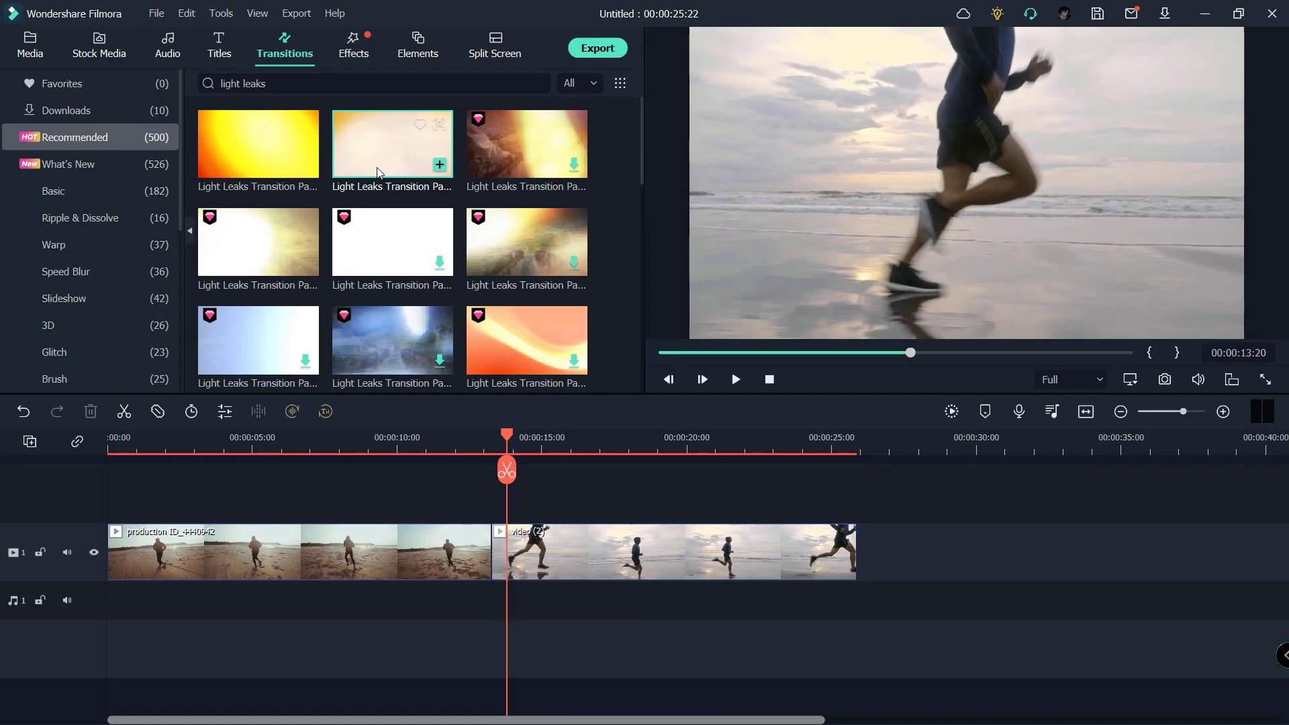
# Apply the pale cream Light Leaks transition to the cut between the clips, shorten its duration and preview it full screen
pyautogui.moveTo(393, 177); pyautogui.dragTo(487, 521)
pyautogui.doubleClick(486, 562)
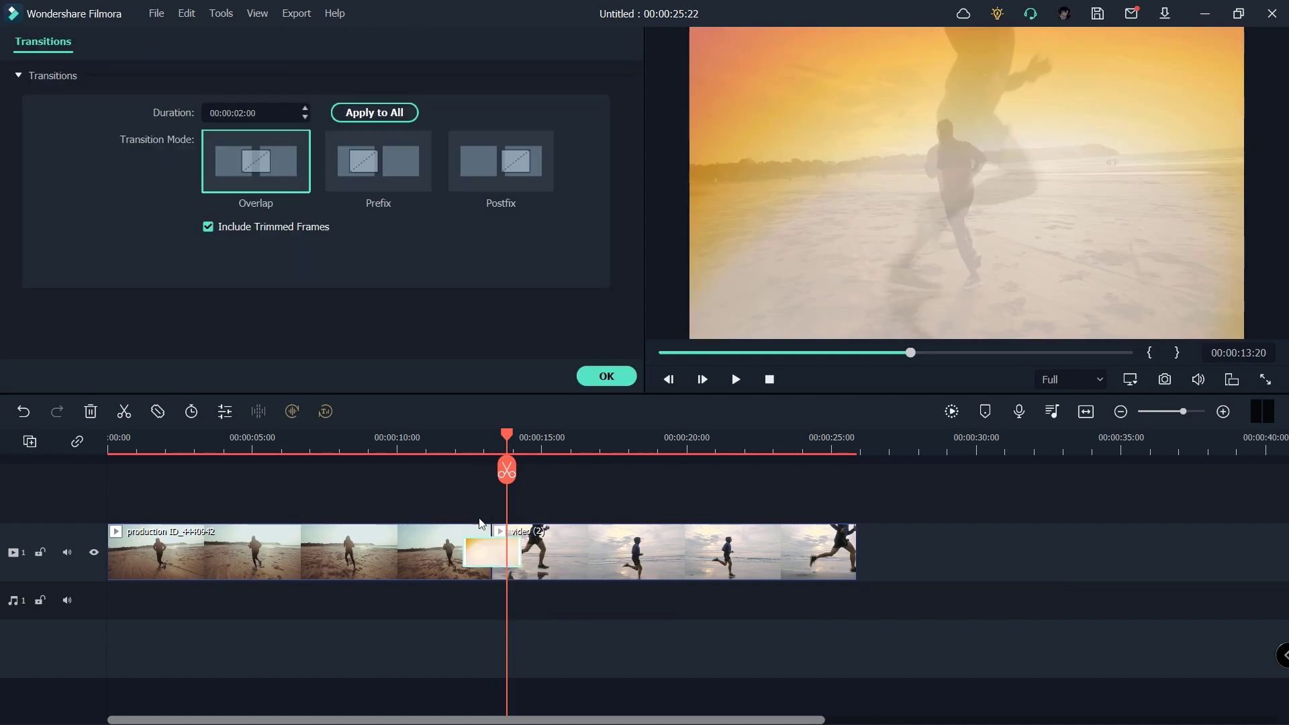
pyautogui.click(247, 115)
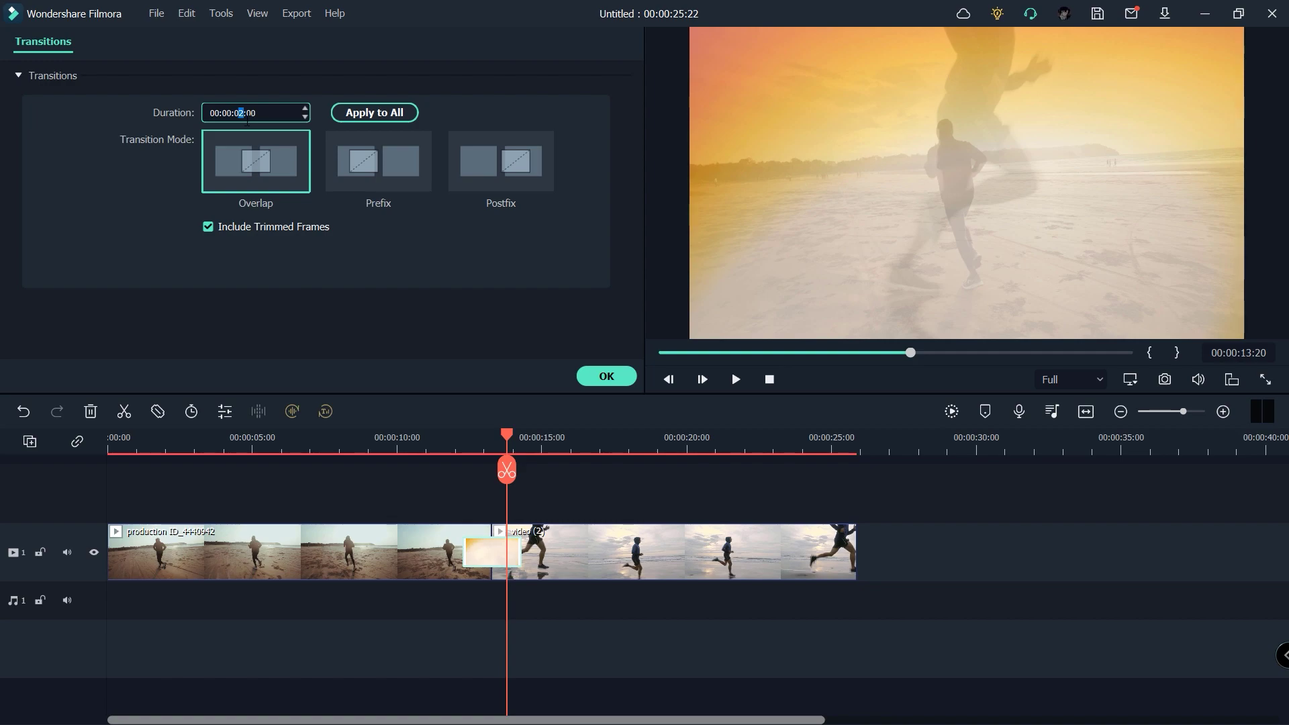
pyautogui.write('0011')
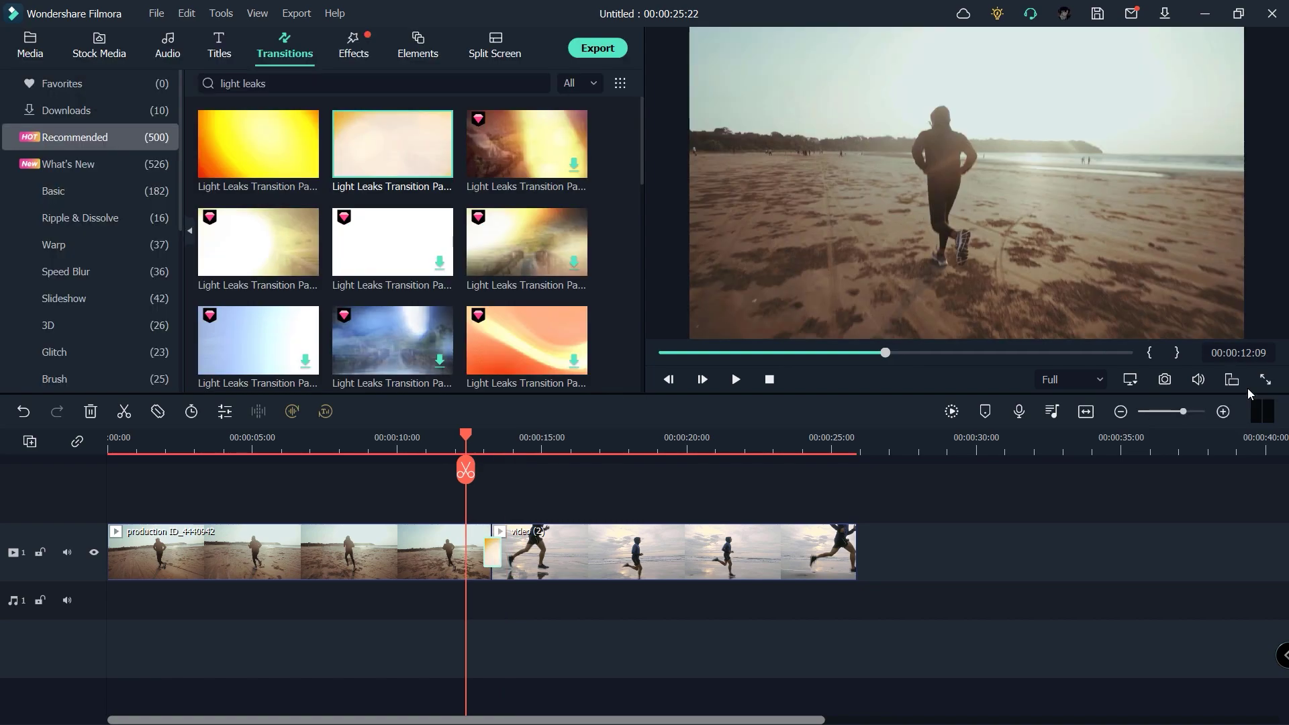
pyautogui.click(1259, 378)
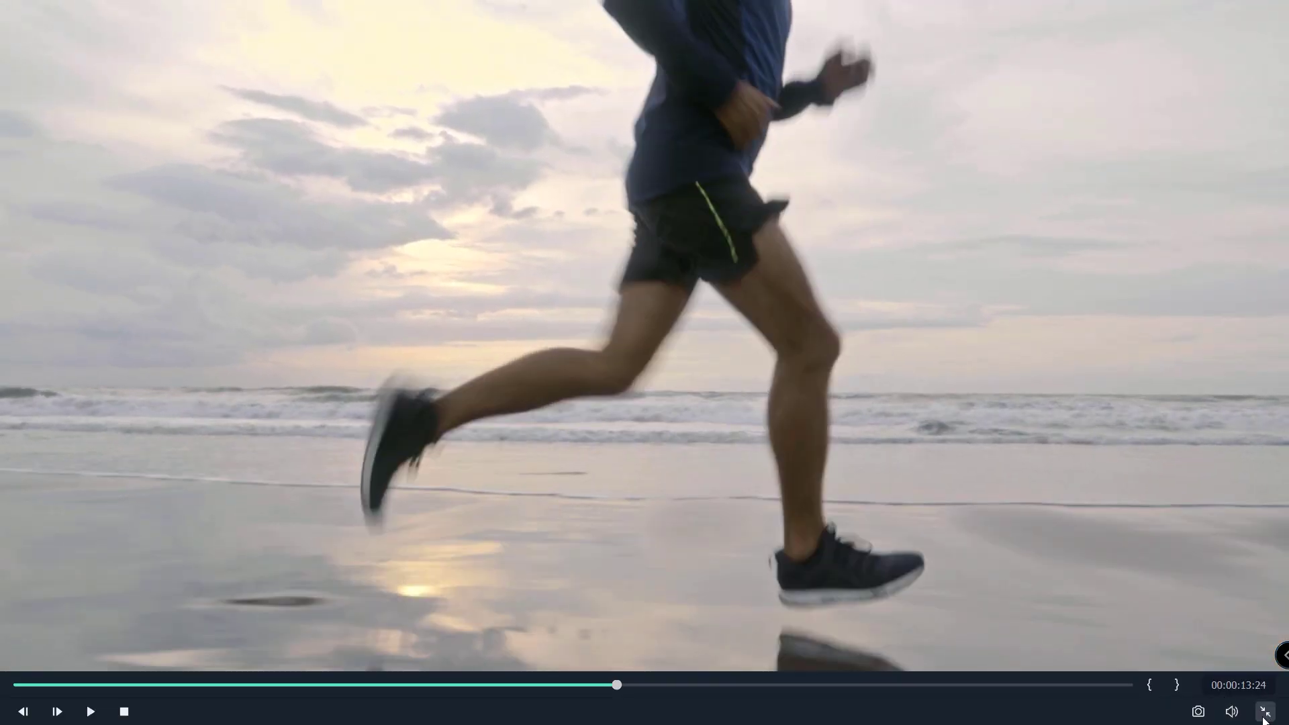
pyautogui.click(1232, 703)
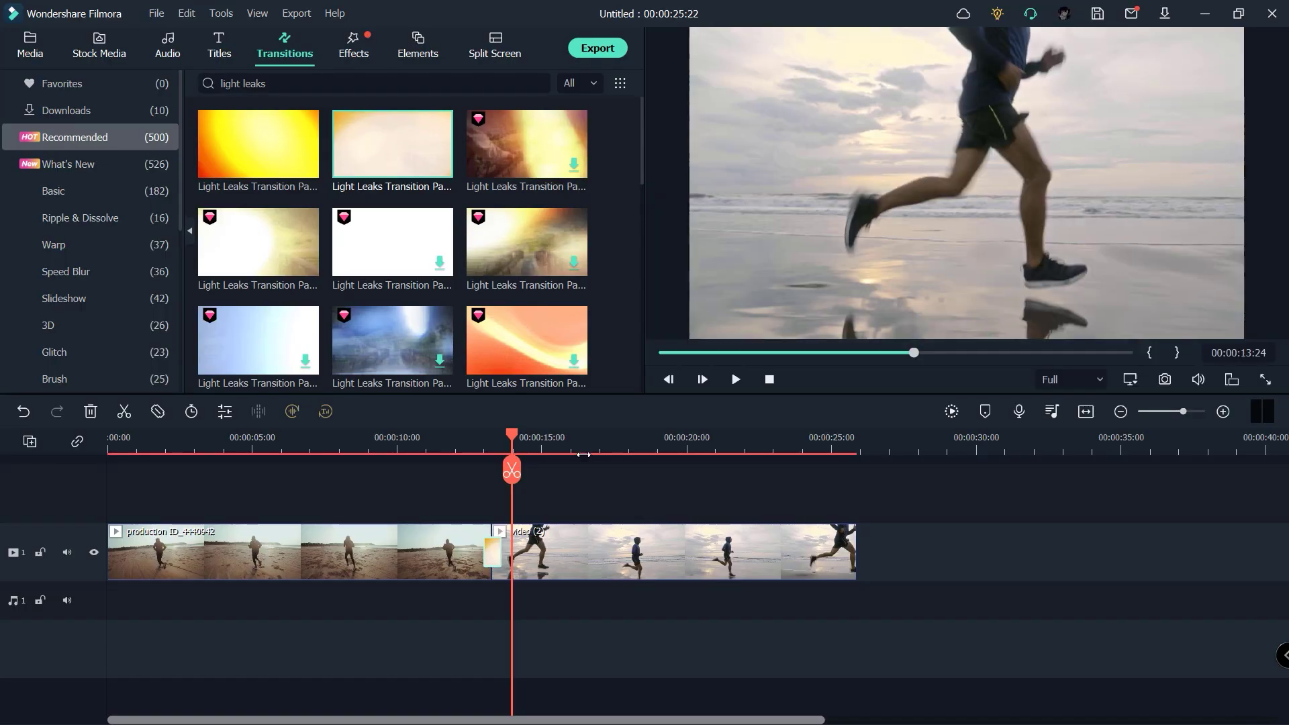
# Browse further through the "light leaks" transition results and open the effects library
pyautogui.scroll(-5, 604, 215)
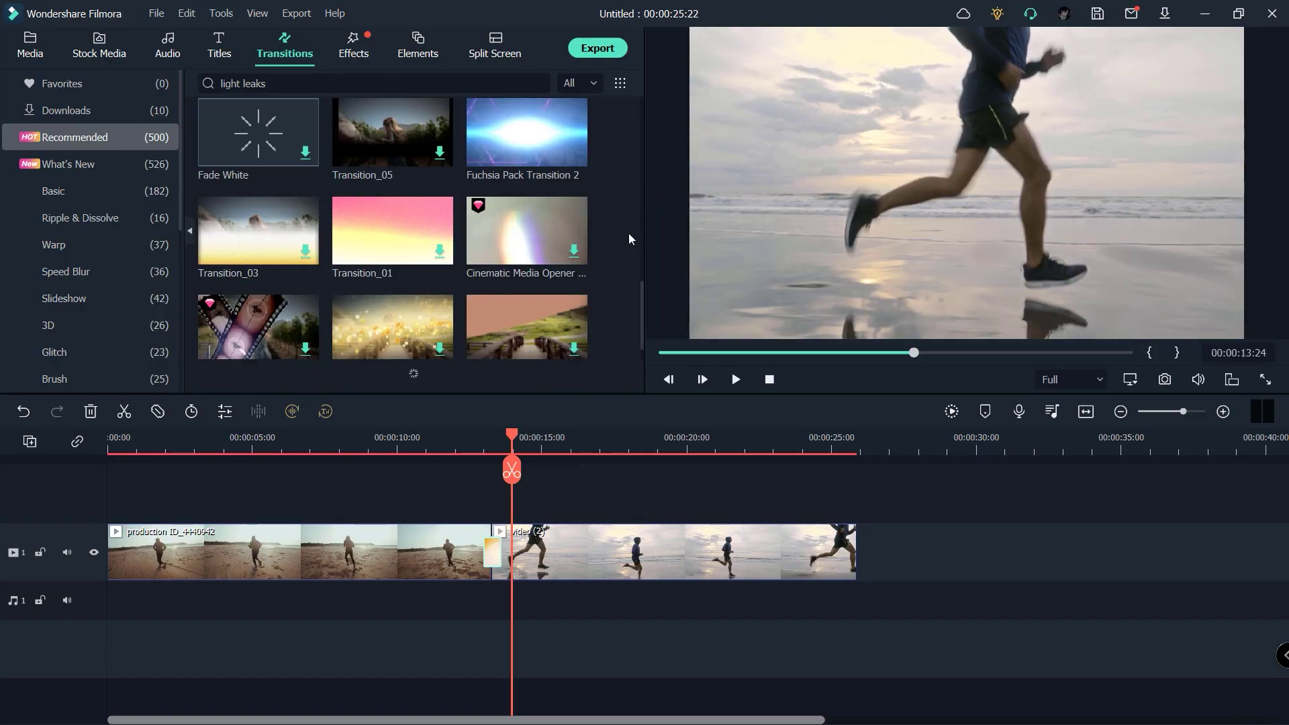
pyautogui.scroll(-5, 448, 211)
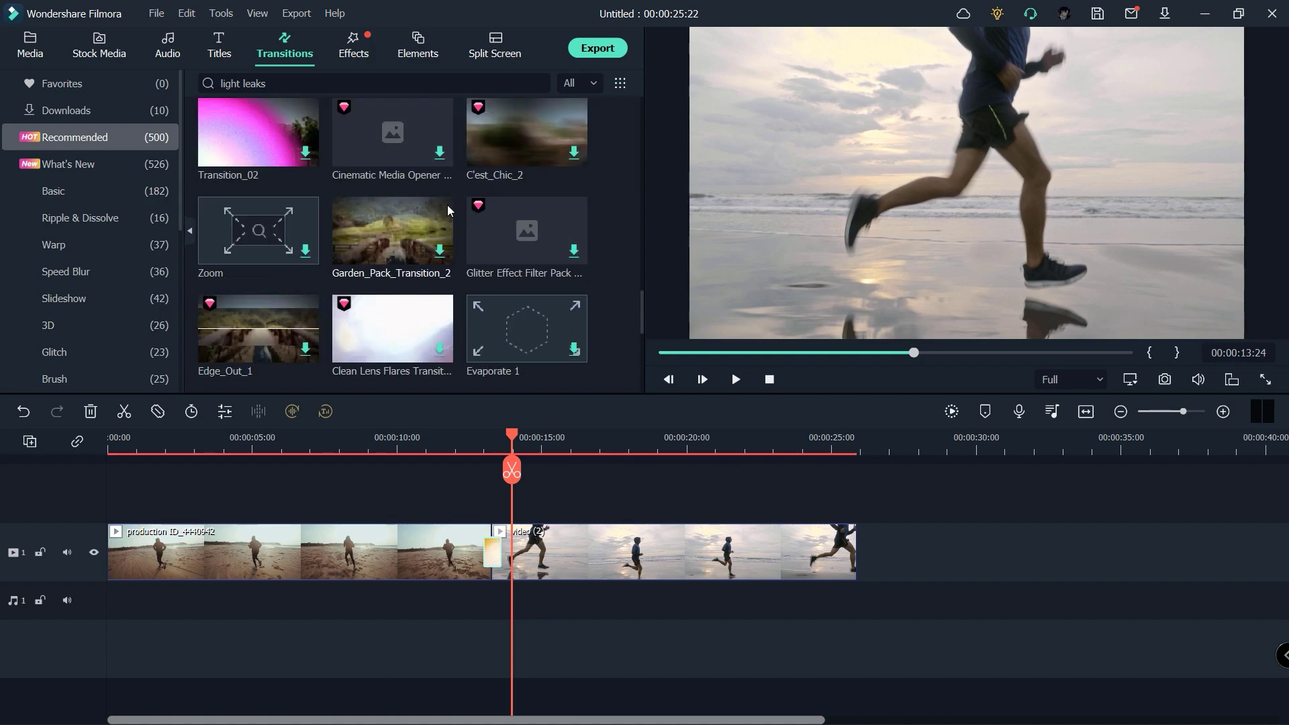
pyautogui.click(358, 54)
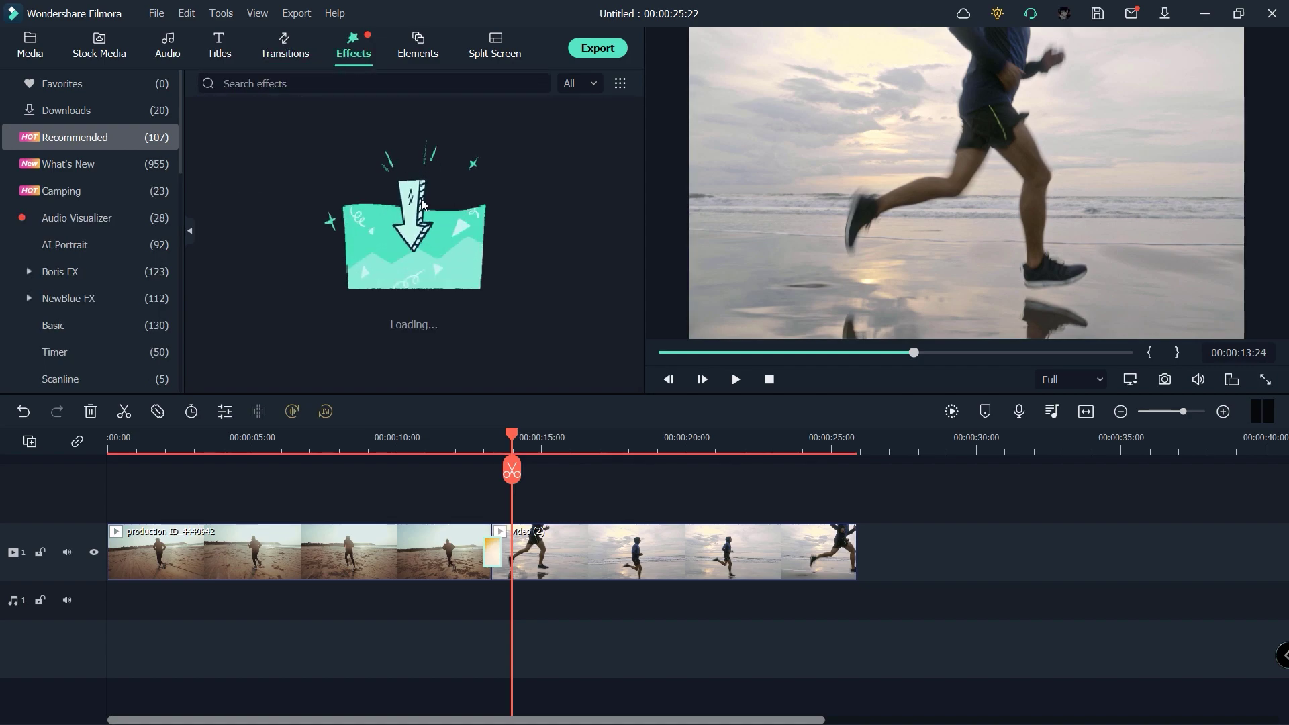